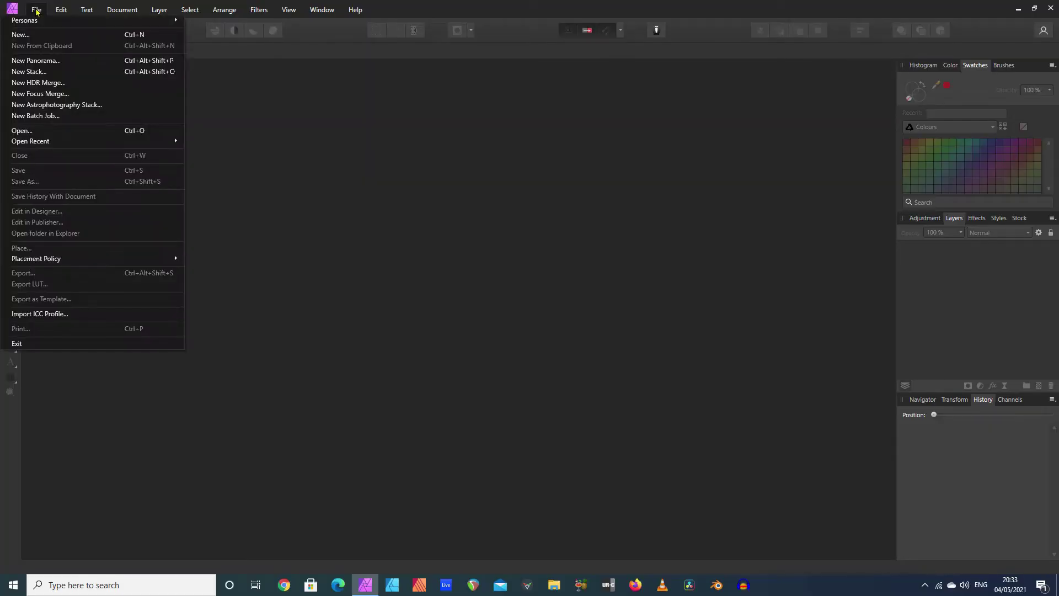
Open bell-peppers-421087_1920.jpg from the Downloads folder
{"action": "left_click", "coordinate": [36, 131]}
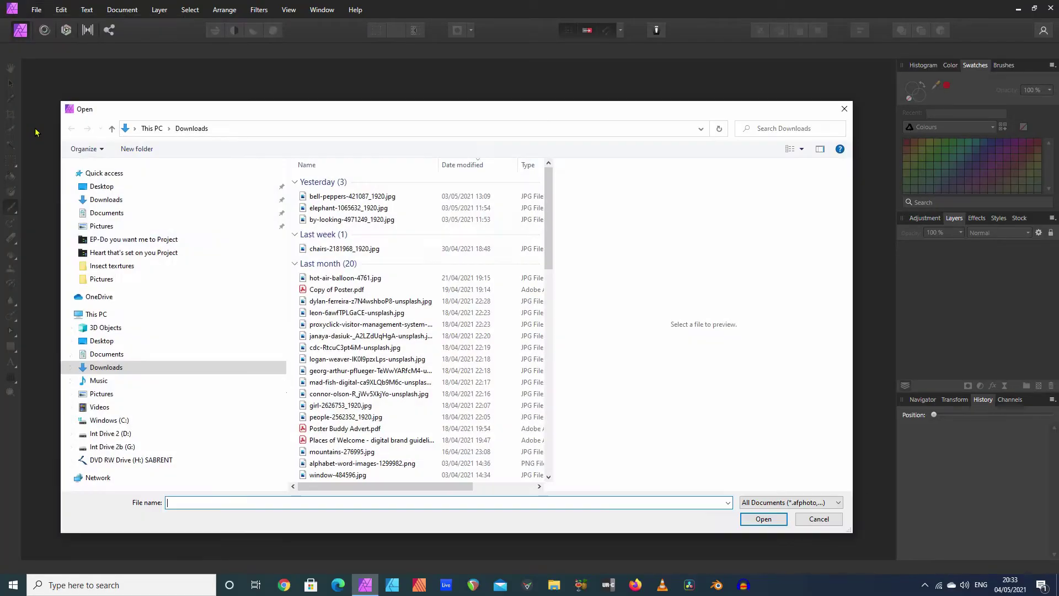
{"action": "left_click", "coordinate": [342, 196]}
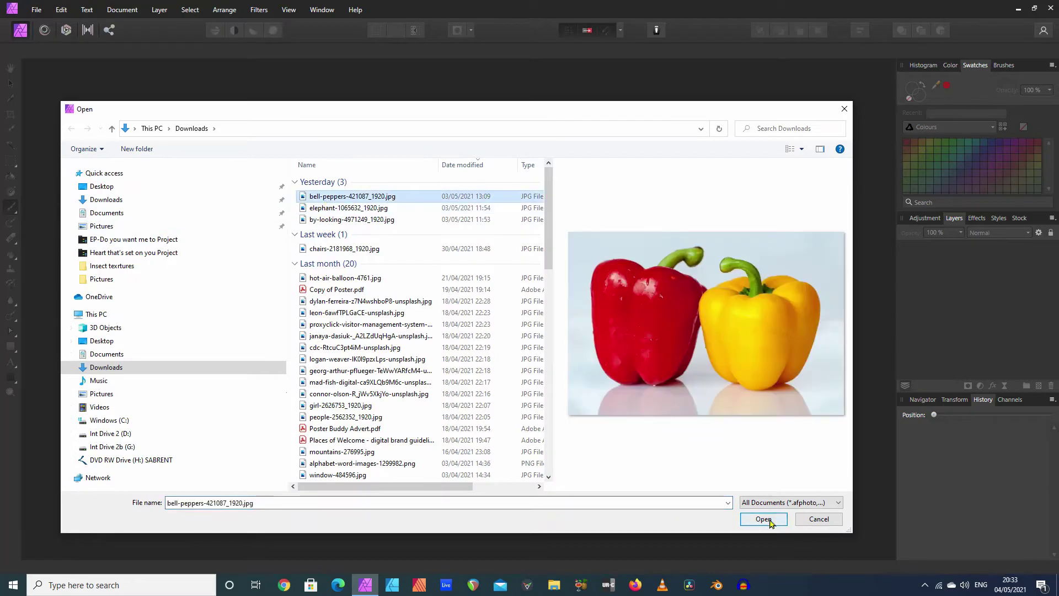
{"action": "left_click", "coordinate": [764, 518]}
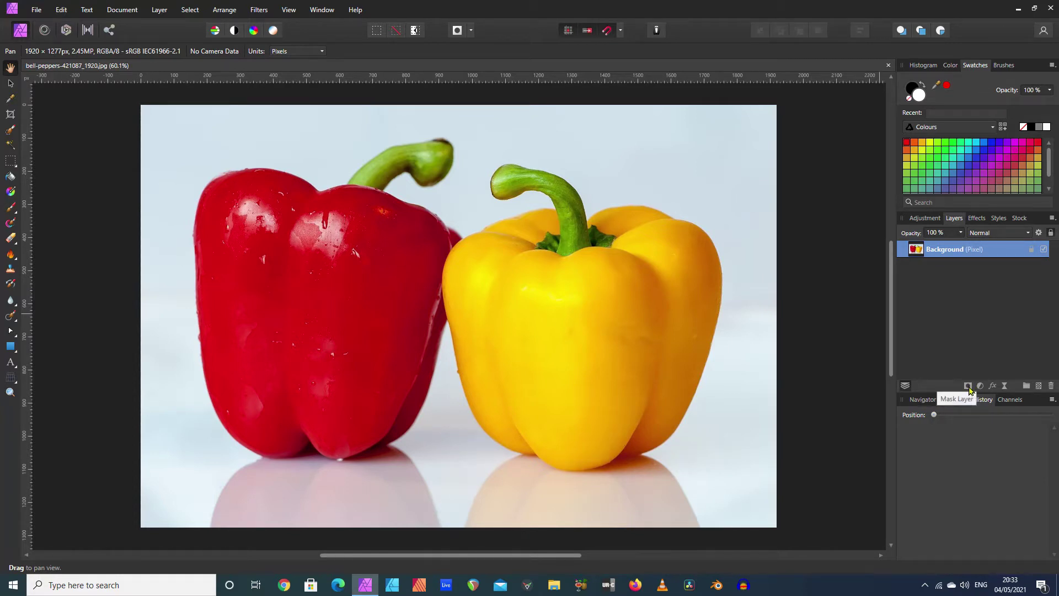
Add a white mask to the Background layer and use Edit Mask to show it on the canvas
{"action": "left_click", "coordinate": [968, 386]}
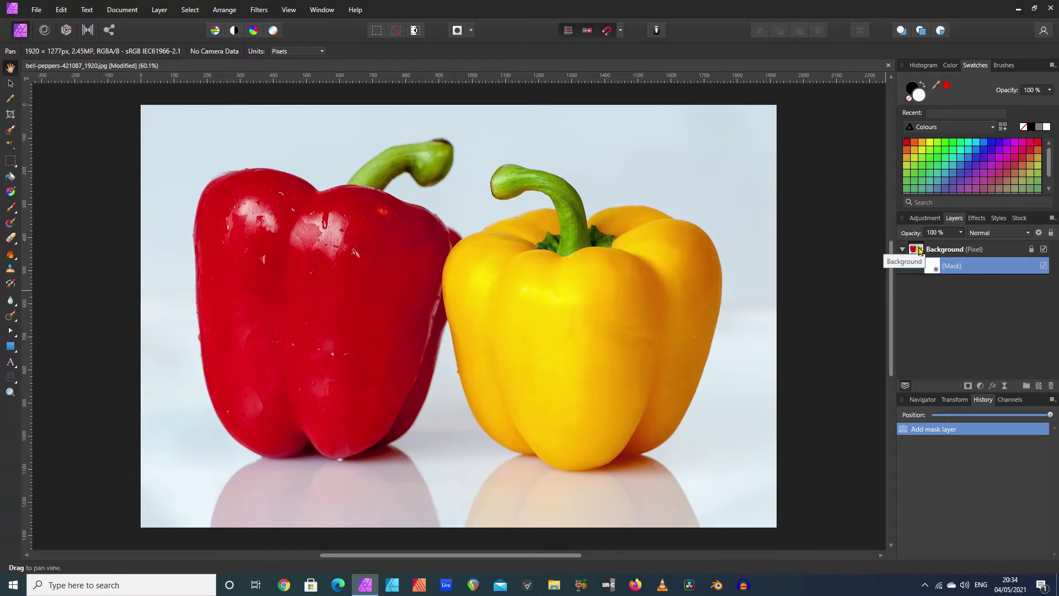
{"action": "right_click", "coordinate": [935, 270]}
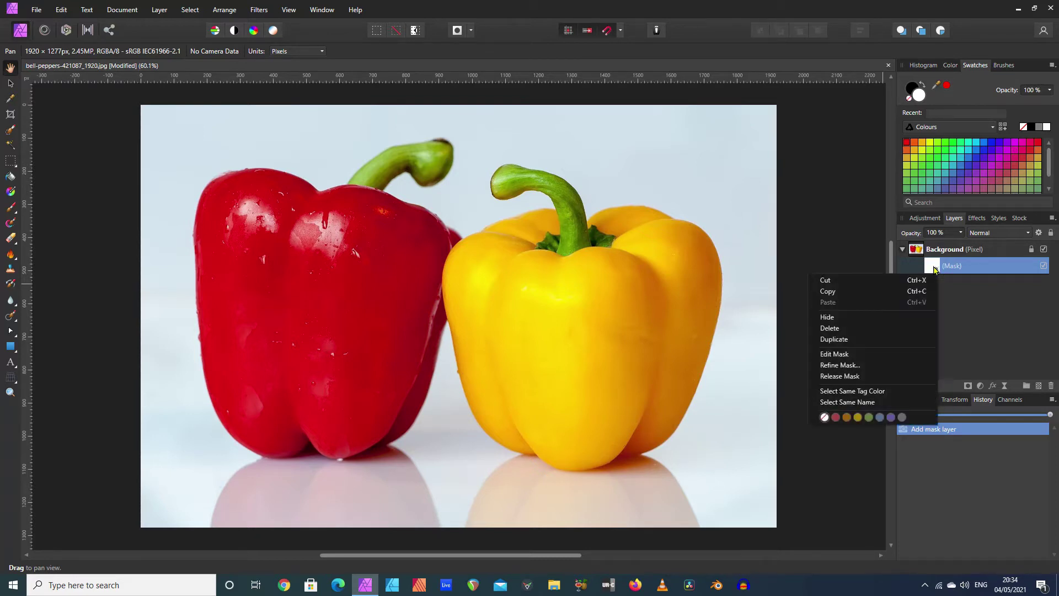
{"action": "left_click", "coordinate": [855, 356]}
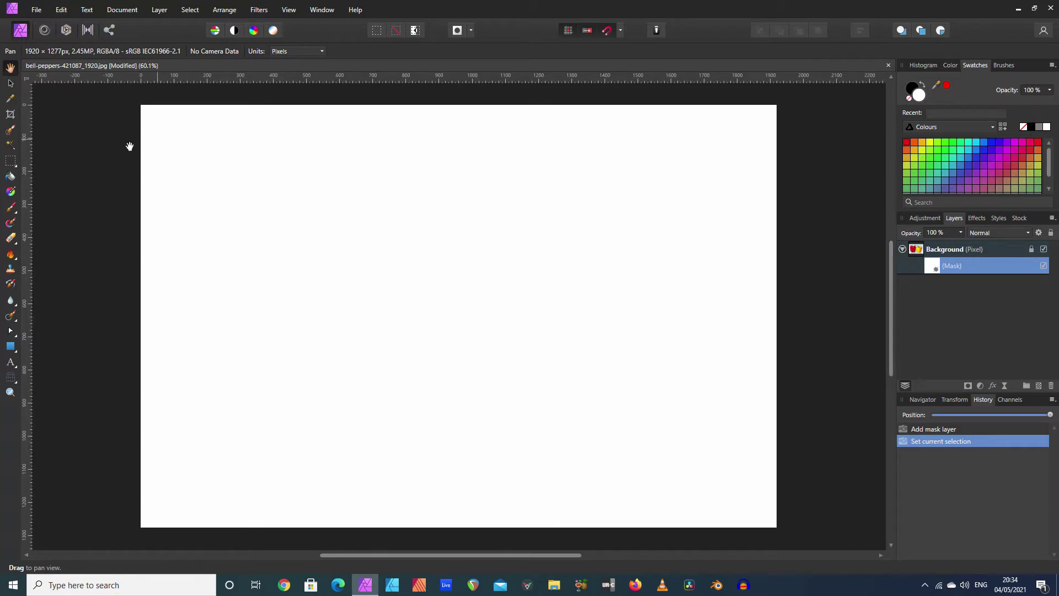
Paint a black oval on the mask over the yellow pepper's left side, then view the photo
{"action": "left_click", "coordinate": [7, 208]}
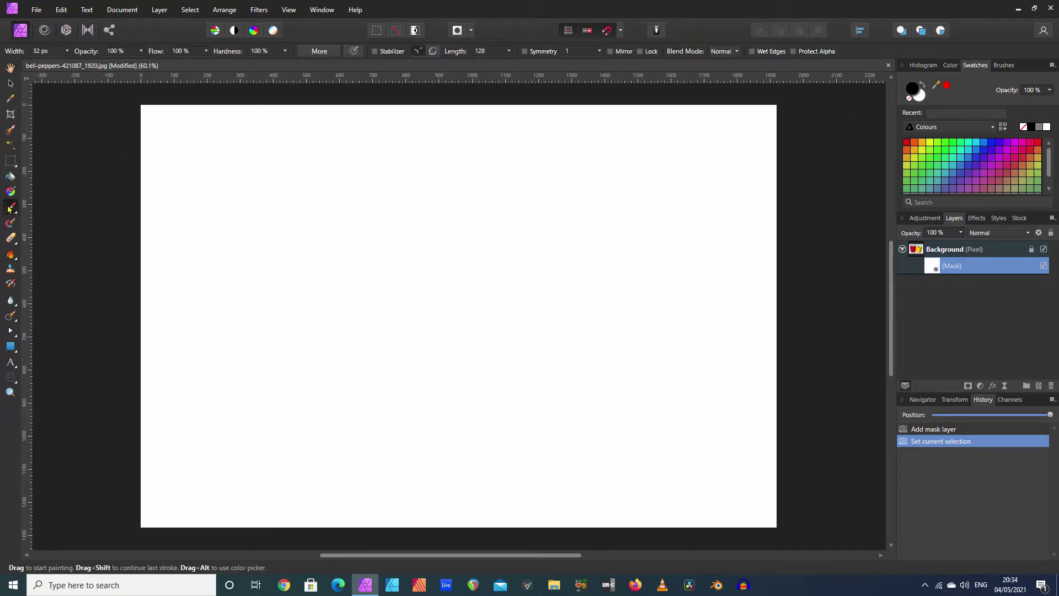
{"action": "left_click", "coordinate": [1031, 127]}
{"action": "mouse_move", "coordinate": [468, 282]}
{"action": "left_mouse_down"}
{"action": "mouse_move", "coordinate": [477, 311]}
{"action": "mouse_move", "coordinate": [466, 289]}
{"action": "mouse_move", "coordinate": [486, 296]}
{"action": "mouse_move", "coordinate": [457, 310]}
{"action": "mouse_move", "coordinate": [488, 287]}
{"action": "mouse_move", "coordinate": [461, 288]}
{"action": "mouse_move", "coordinate": [483, 311]}
{"action": "mouse_move", "coordinate": [483, 282]}
{"action": "mouse_move", "coordinate": [460, 285]}
{"action": "mouse_move", "coordinate": [478, 316]}
{"action": "mouse_move", "coordinate": [498, 288]}
{"action": "mouse_move", "coordinate": [464, 280]}
{"action": "mouse_move", "coordinate": [451, 313]}
{"action": "mouse_move", "coordinate": [502, 306]}
{"action": "mouse_move", "coordinate": [488, 280]}
{"action": "mouse_move", "coordinate": [463, 287]}
{"action": "mouse_move", "coordinate": [461, 312]}
{"action": "mouse_move", "coordinate": [492, 312]}
{"action": "left_mouse_up"}
{"action": "left_click", "coordinate": [529, 312]}
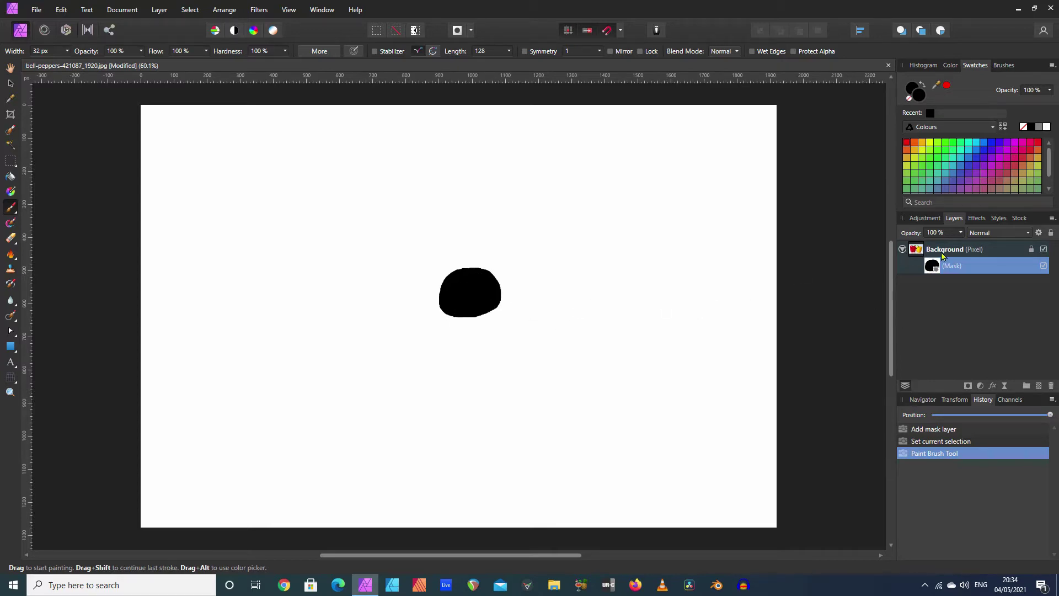
{"action": "left_click", "coordinate": [921, 250]}
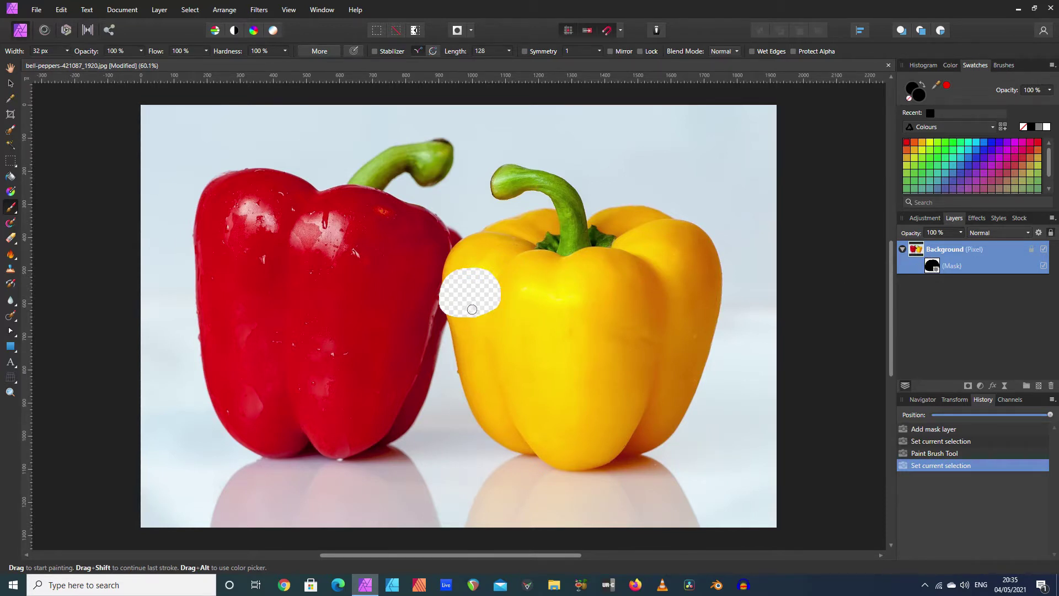
Undo the extra strokes below the hole and reselect the mask
{"action": "mouse_move", "coordinate": [471, 309]}
{"action": "left_mouse_down"}
{"action": "mouse_move", "coordinate": [466, 338]}
{"action": "mouse_move", "coordinate": [467, 326]}
{"action": "left_mouse_up"}
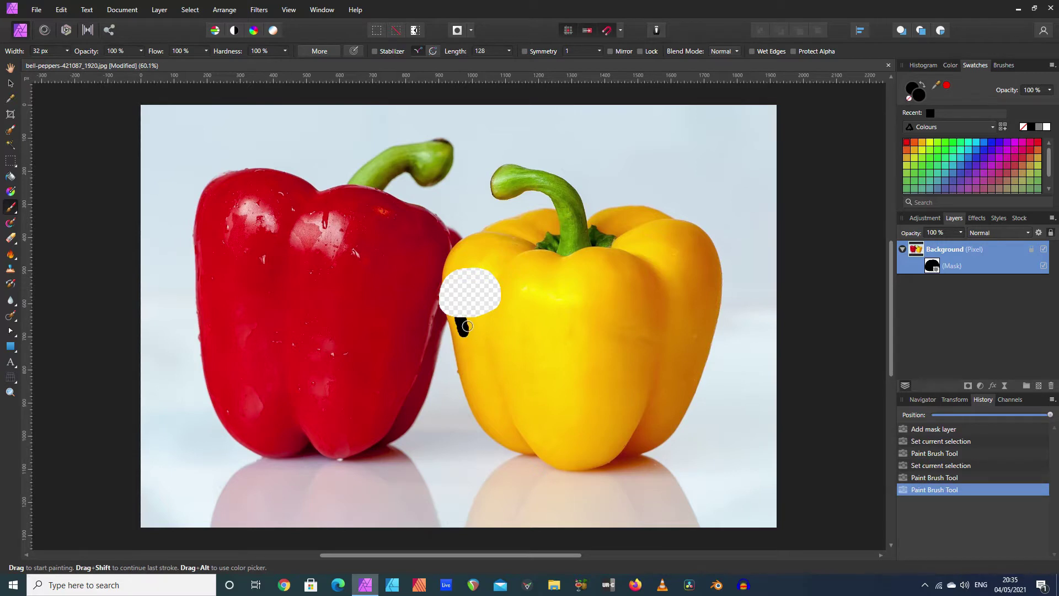
{"action": "key", "text": "ctrl+z"}
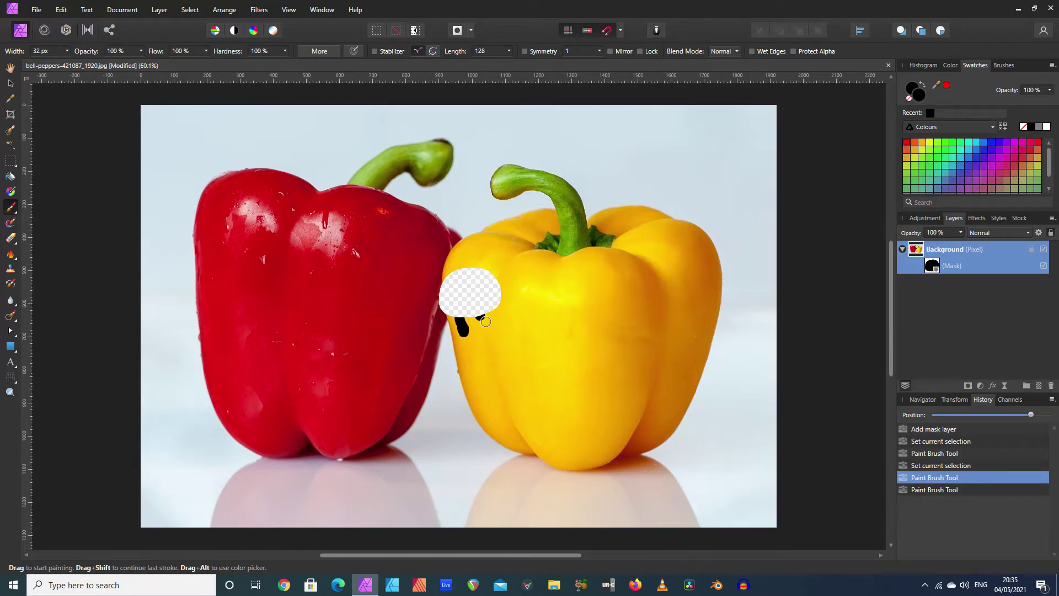
{"action": "key", "text": "ctrl+z"}
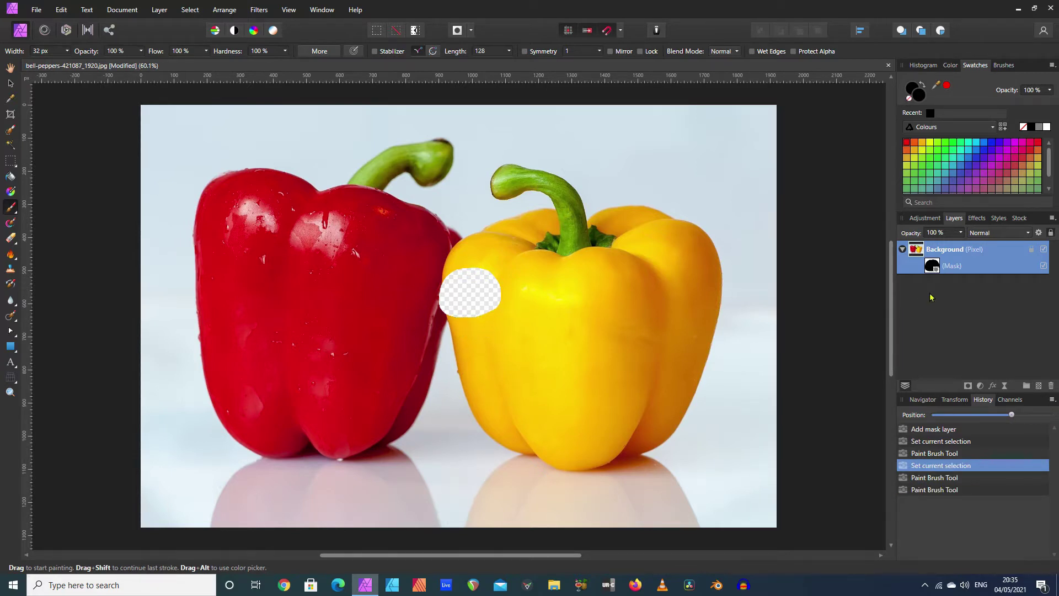
{"action": "left_click", "coordinate": [933, 265]}
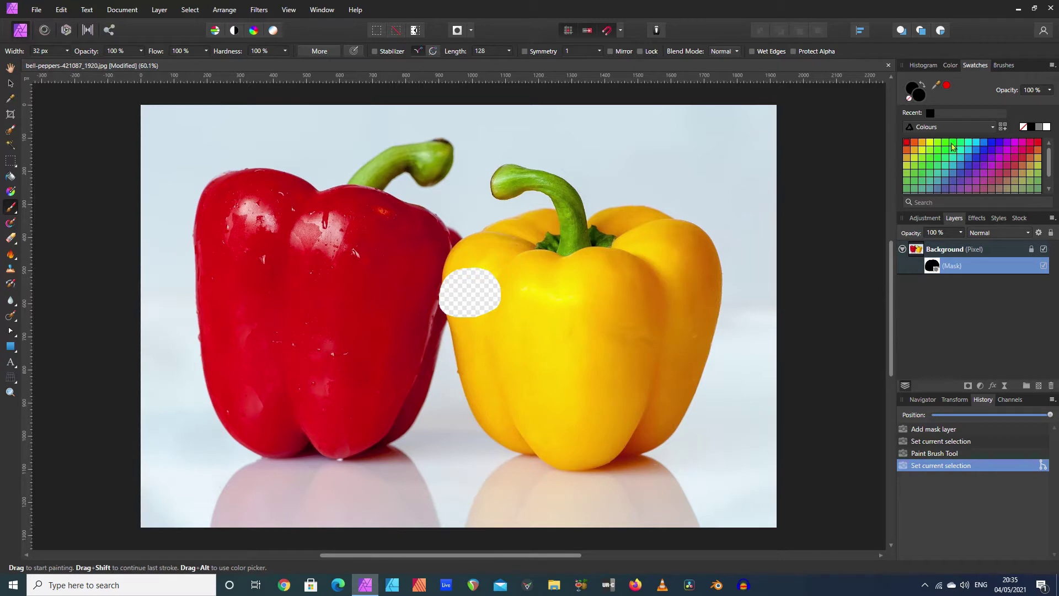
Switch the paint colour to white and brush over the hole to restore the yellow pepper
{"action": "double_click", "coordinate": [914, 88]}
{"action": "left_click", "coordinate": [1027, 128]}
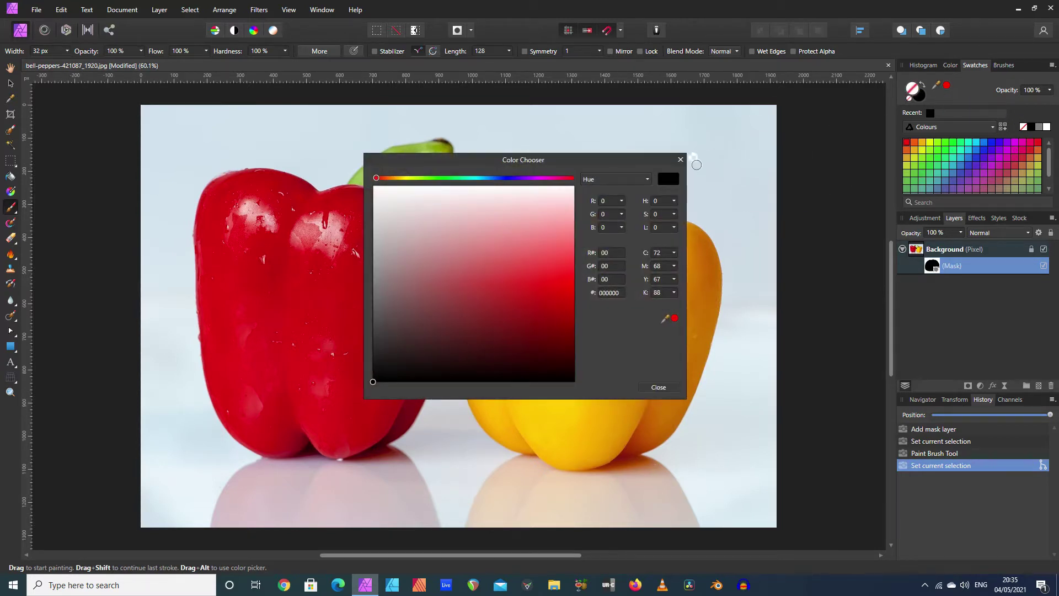
{"action": "left_click", "coordinate": [681, 160]}
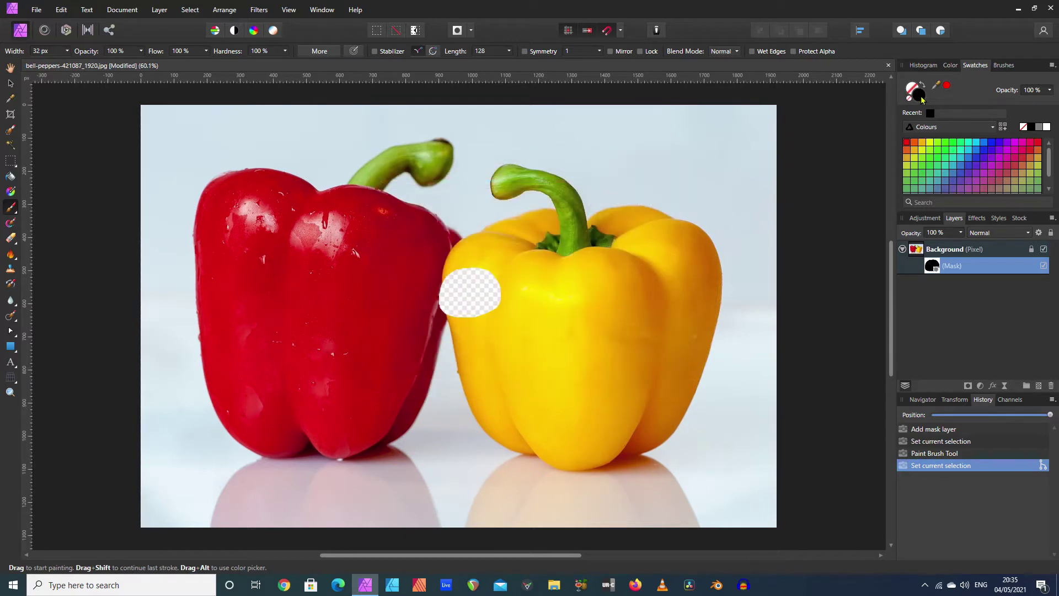
{"action": "left_click", "coordinate": [1047, 128]}
{"action": "mouse_move", "coordinate": [454, 287]}
{"action": "left_mouse_down"}
{"action": "mouse_move", "coordinate": [447, 312]}
{"action": "mouse_move", "coordinate": [459, 315]}
{"action": "mouse_move", "coordinate": [450, 283]}
{"action": "mouse_move", "coordinate": [454, 292]}
{"action": "left_mouse_up"}
{"action": "mouse_move", "coordinate": [458, 331]}
{"action": "left_mouse_down"}
{"action": "mouse_move", "coordinate": [462, 273]}
{"action": "mouse_move", "coordinate": [473, 328]}
{"action": "mouse_move", "coordinate": [469, 275]}
{"action": "mouse_move", "coordinate": [478, 321]}
{"action": "mouse_move", "coordinate": [477, 276]}
{"action": "mouse_move", "coordinate": [496, 326]}
{"action": "mouse_move", "coordinate": [493, 279]}
{"action": "mouse_move", "coordinate": [506, 284]}
{"action": "mouse_move", "coordinate": [504, 315]}
{"action": "mouse_move", "coordinate": [493, 279]}
{"action": "left_mouse_up"}
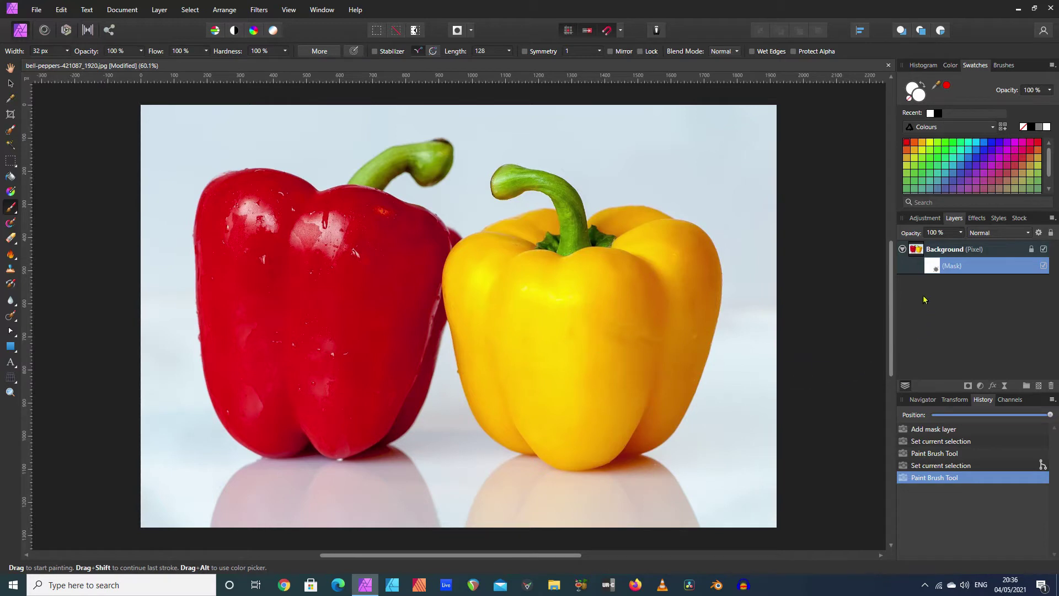
Add a pixel layer below Background, then delete the layers so the canvas is empty
{"action": "left_click", "coordinate": [904, 249]}
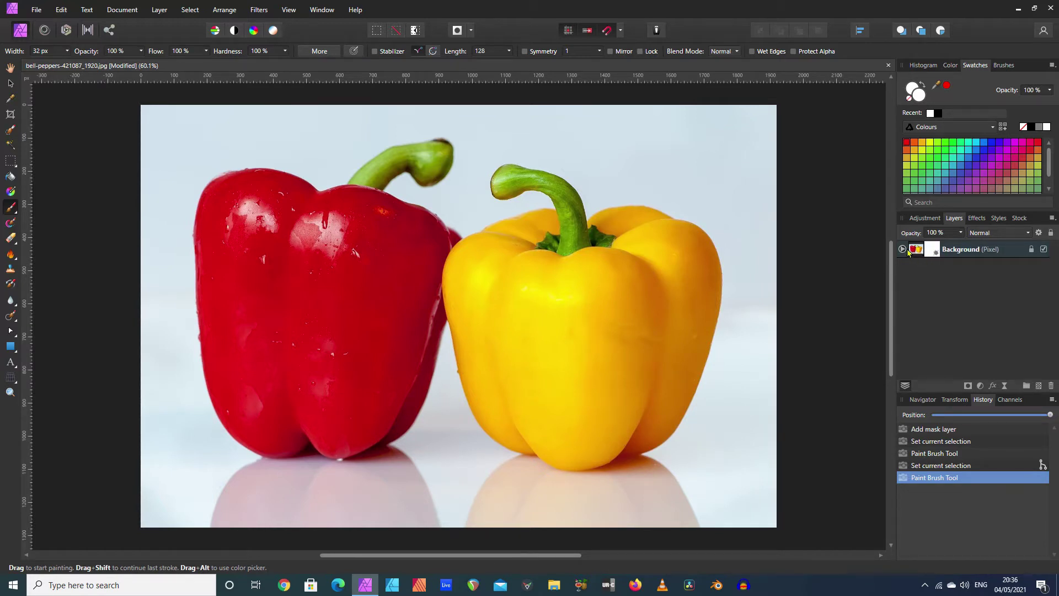
{"action": "left_click", "coordinate": [903, 249]}
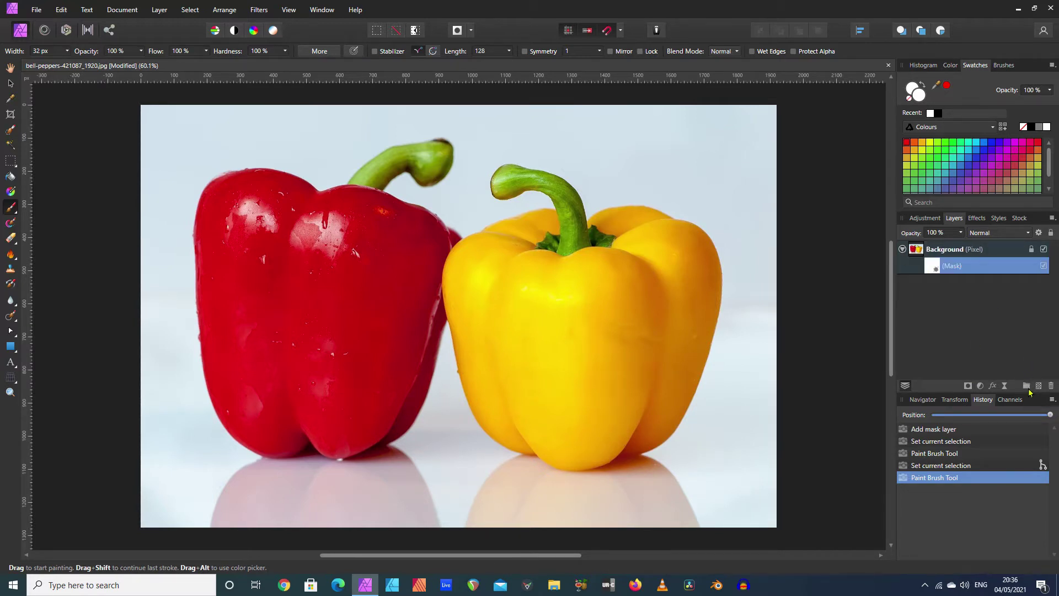
{"action": "left_click", "coordinate": [1039, 386]}
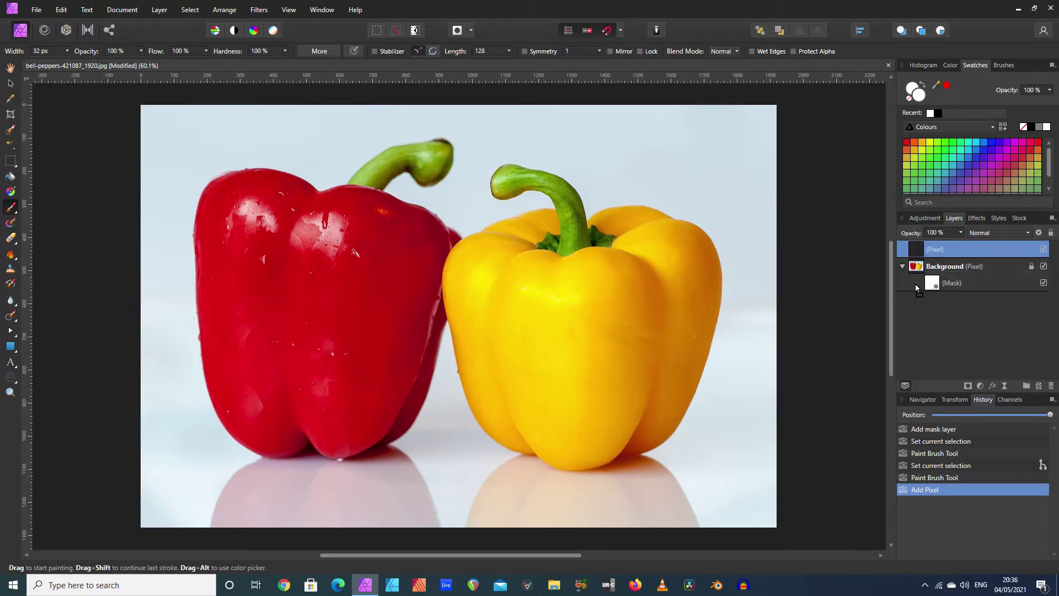
{"action": "left_click_drag", "start_coordinate": [915, 284], "coordinate": [916, 294]}
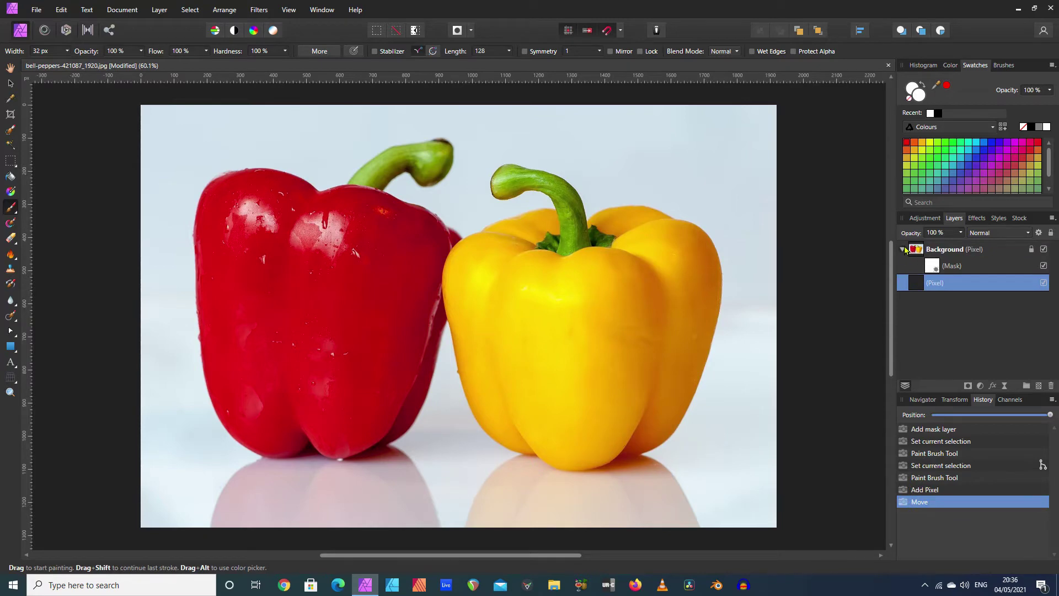
{"action": "left_click", "coordinate": [922, 254]}
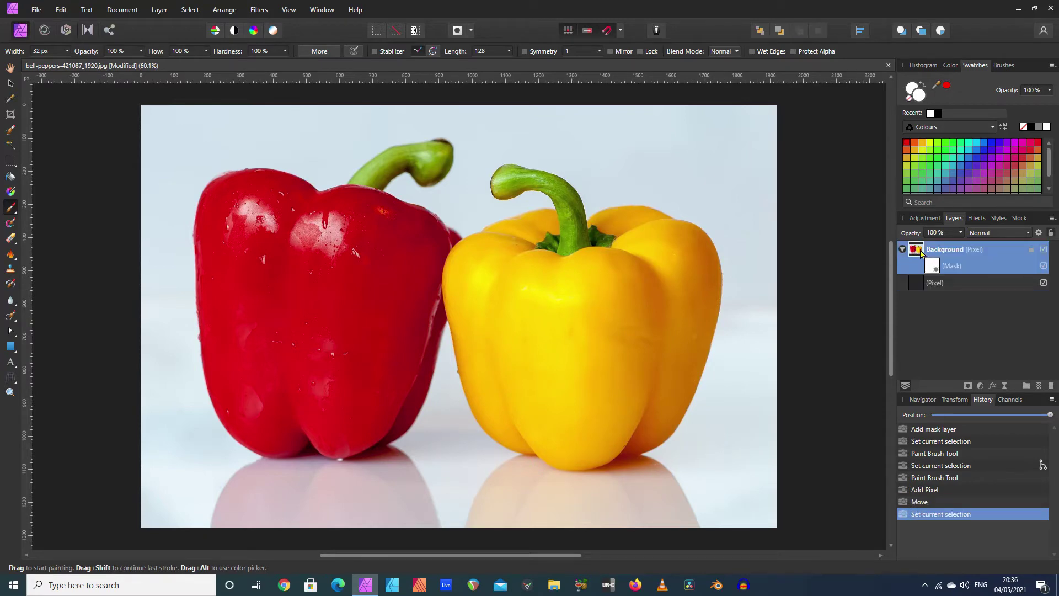
{"action": "key", "text": "Delete"}
{"action": "key", "text": "Delete"}
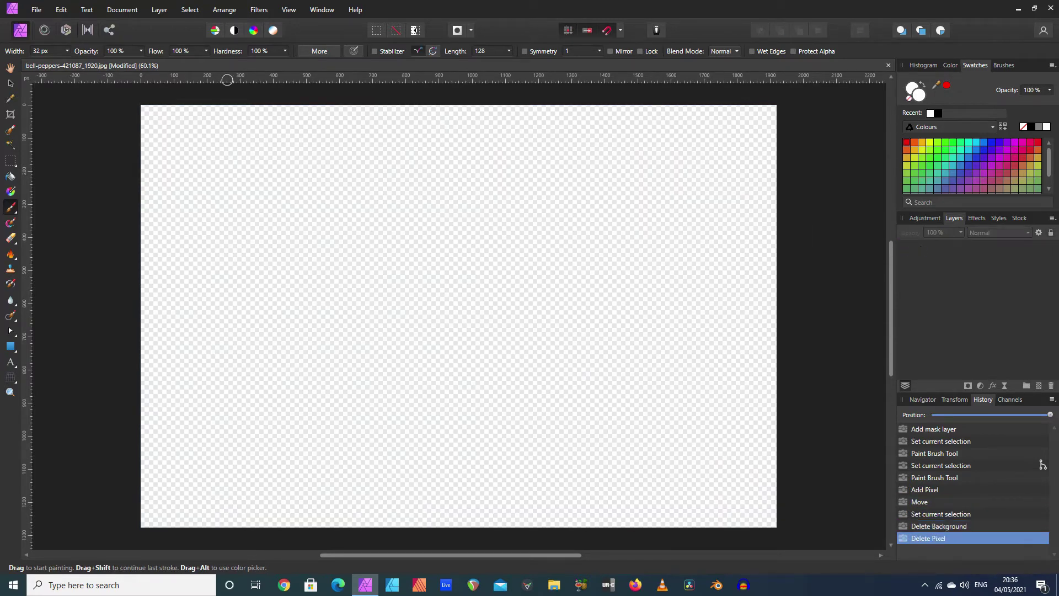
Open the cave photo by-looking-4971249_1920.jpg
{"action": "left_click", "coordinate": [37, 10]}
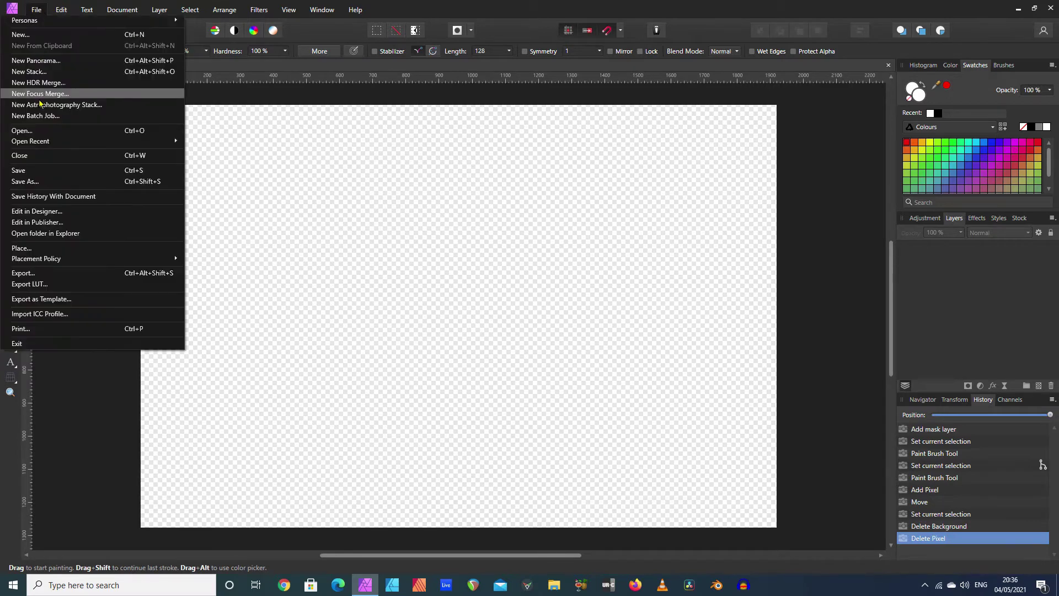
{"action": "left_click", "coordinate": [22, 131]}
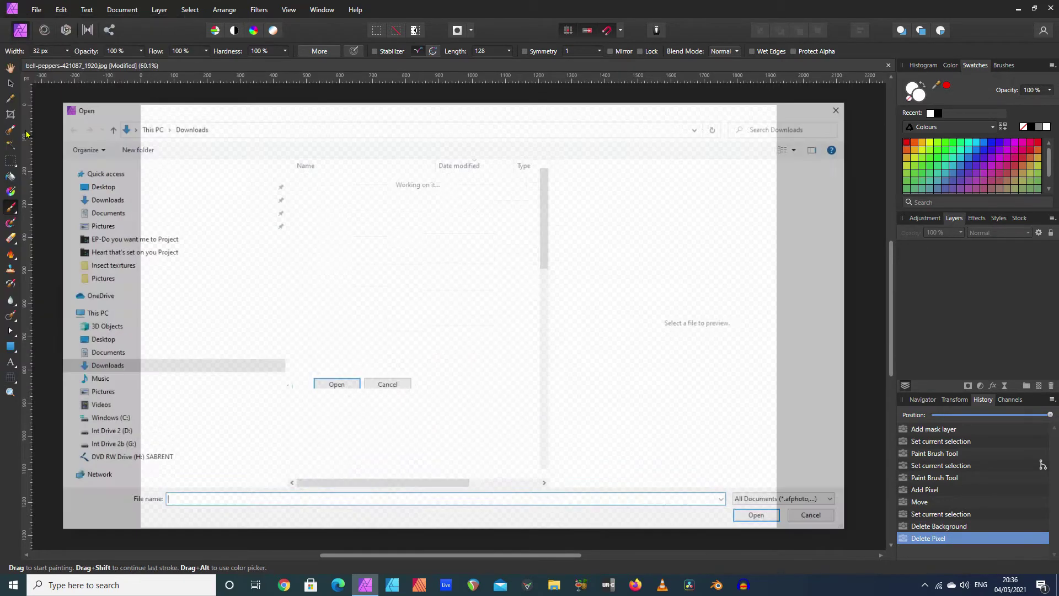
{"action": "left_click", "coordinate": [325, 220]}
{"action": "left_click", "coordinate": [764, 519]}
Choose elephant-1065632_1920.jpg with File > Place to put into the cave document
{"action": "left_click", "coordinate": [36, 9]}
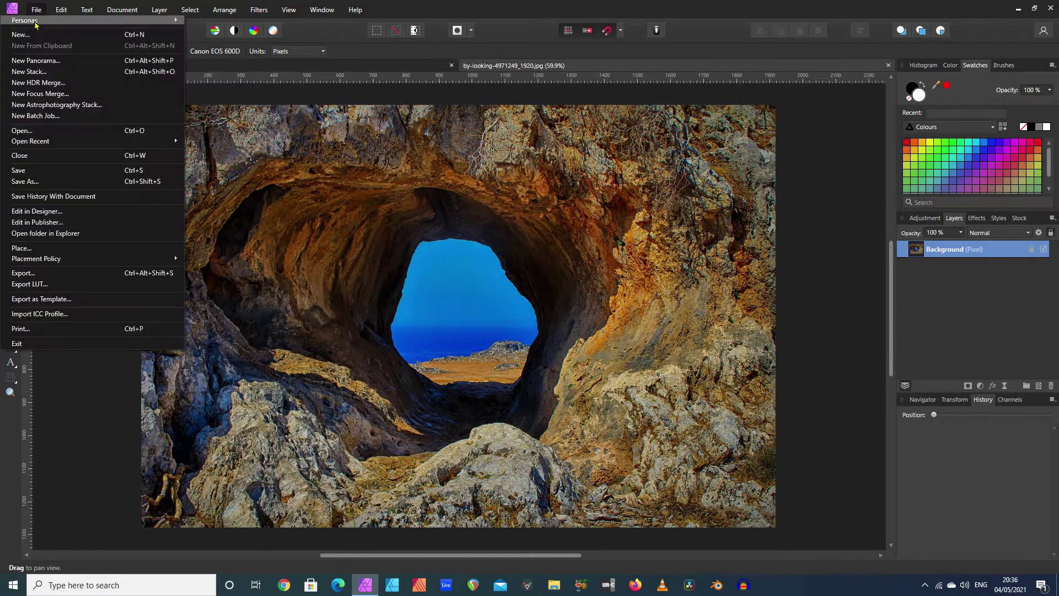
{"action": "left_click", "coordinate": [41, 133]}
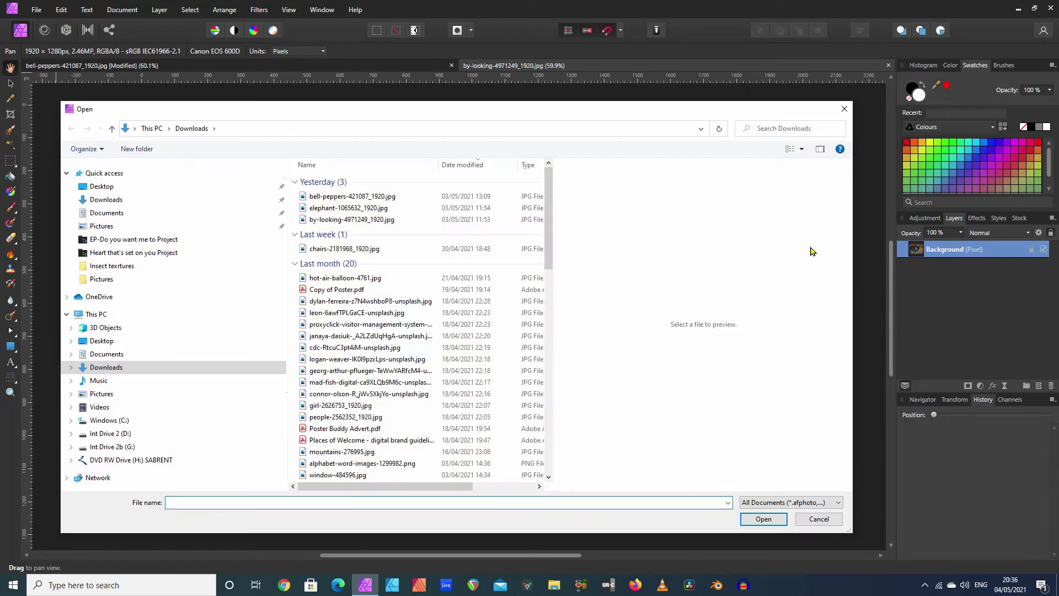
{"action": "left_click", "coordinate": [819, 519]}
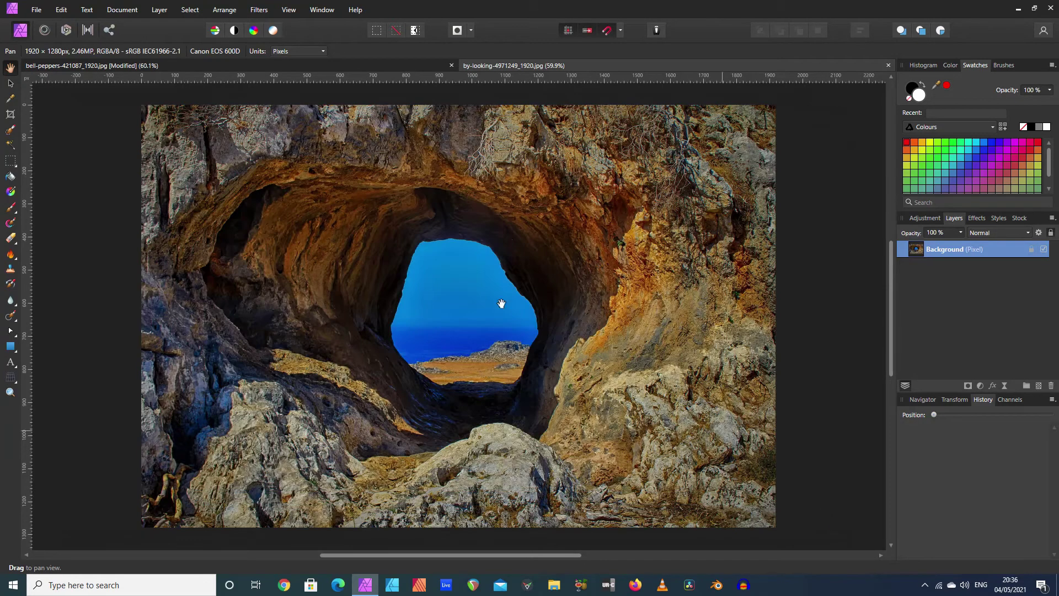
{"action": "left_click", "coordinate": [35, 9]}
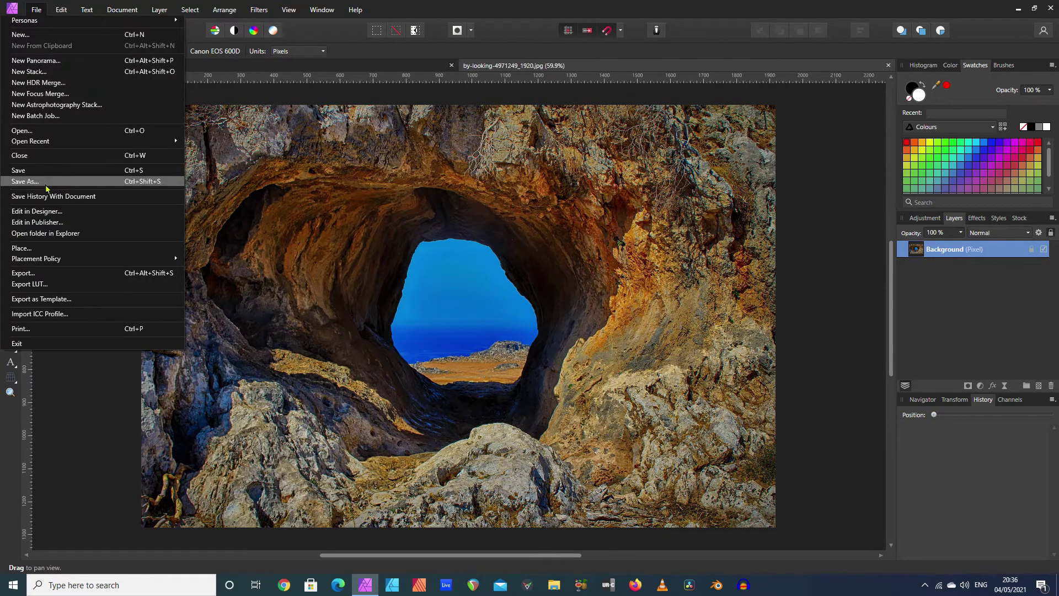
{"action": "left_click", "coordinate": [39, 248]}
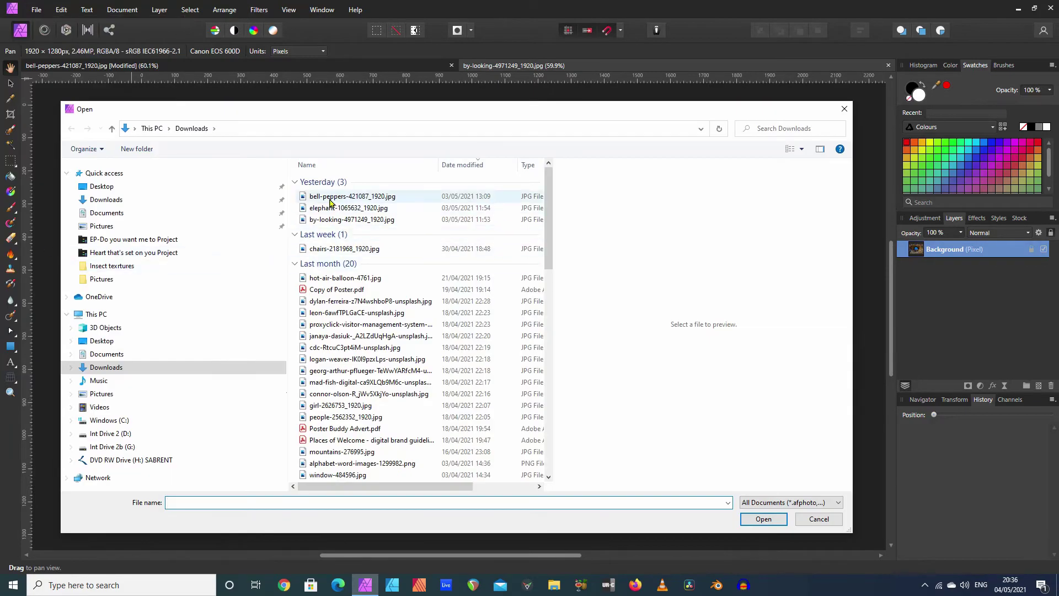
{"action": "left_click", "coordinate": [342, 208]}
Place the elephant photo across the canvas, move its layer below the cave, and reselect Background
{"action": "left_click", "coordinate": [763, 519]}
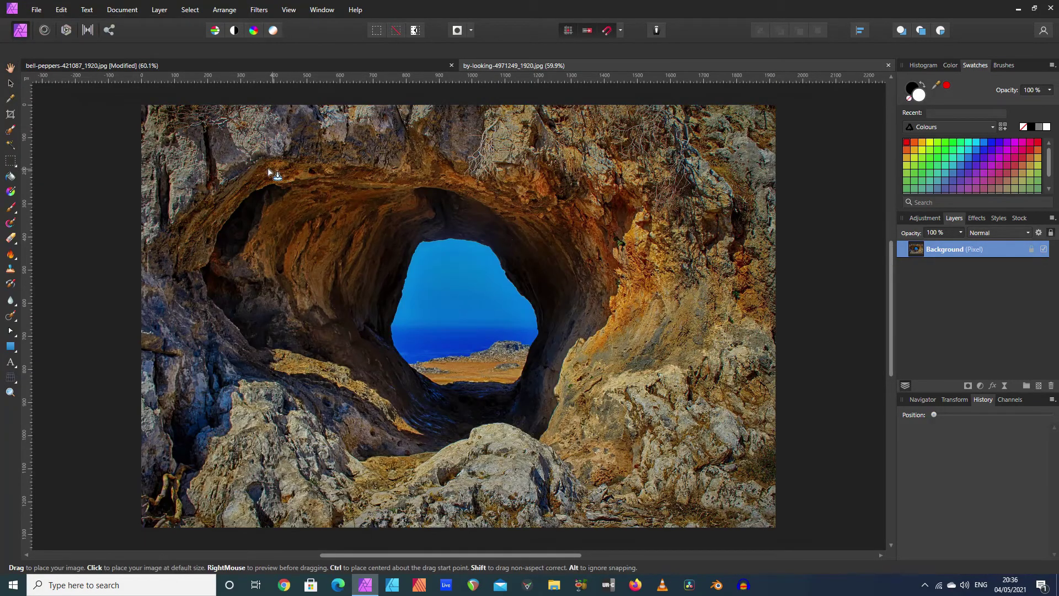
{"action": "left_click_drag", "start_coordinate": [253, 172], "coordinate": [821, 565]}
{"action": "left_click_drag", "start_coordinate": [626, 257], "coordinate": [506, 256]}
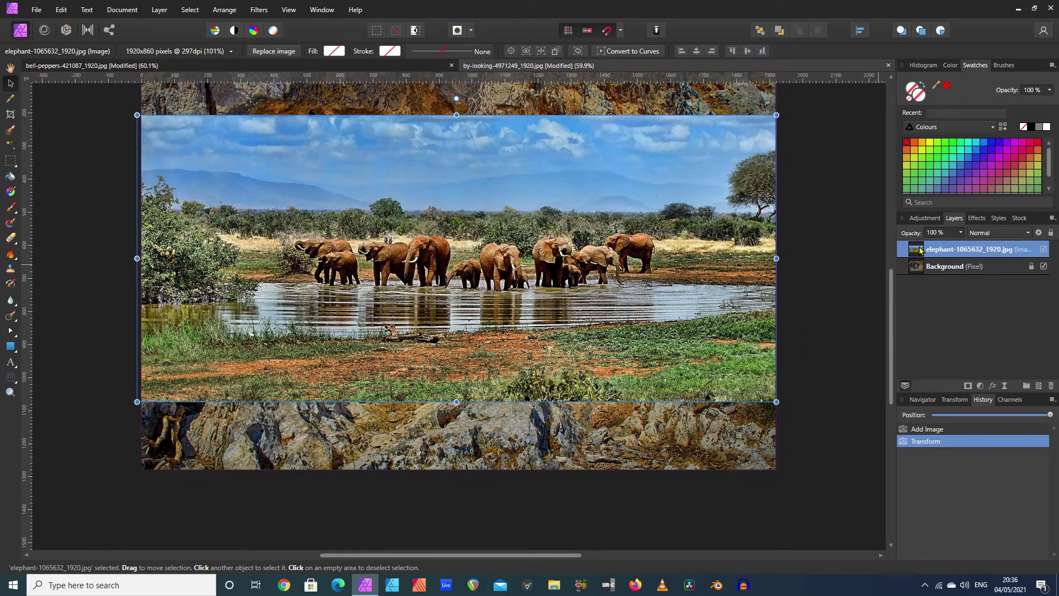
{"action": "left_click_drag", "start_coordinate": [920, 250], "coordinate": [917, 274]}
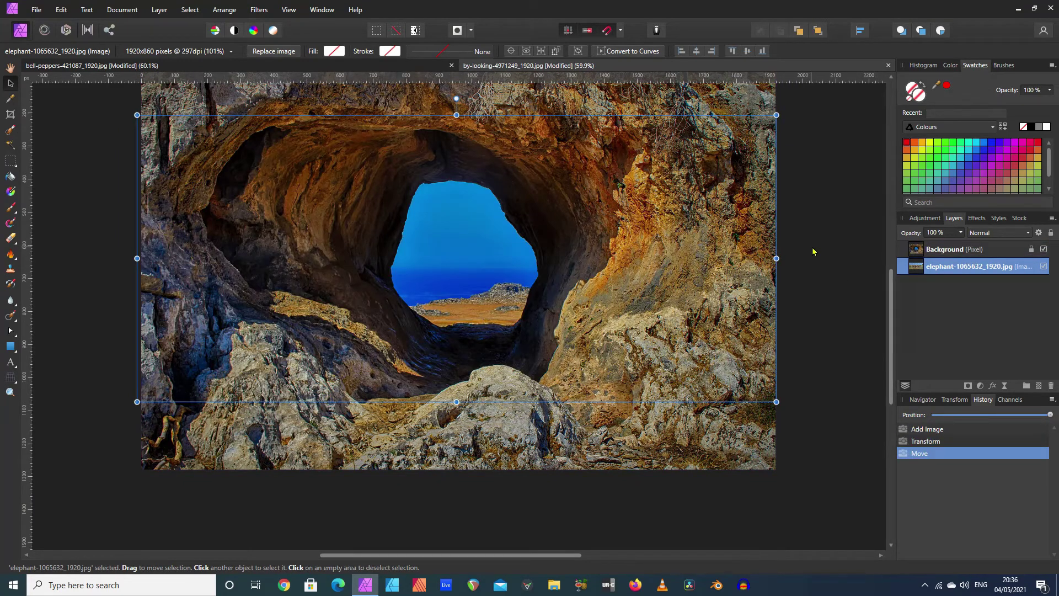
{"action": "scroll", "coordinate": [813, 252], "scroll_direction": "up", "scroll_amount": 2}
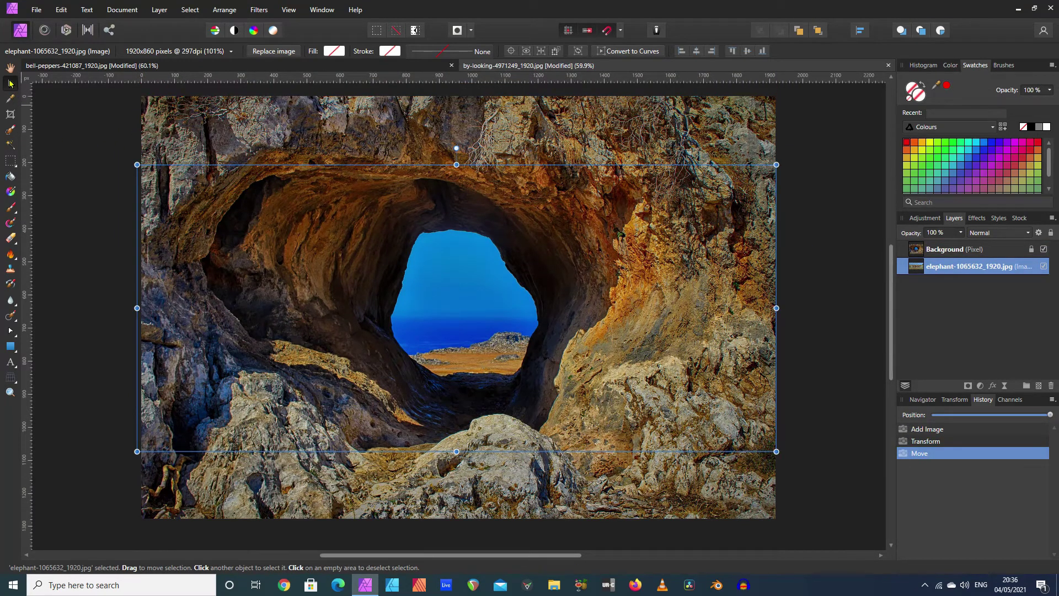
{"action": "left_click", "coordinate": [90, 128]}
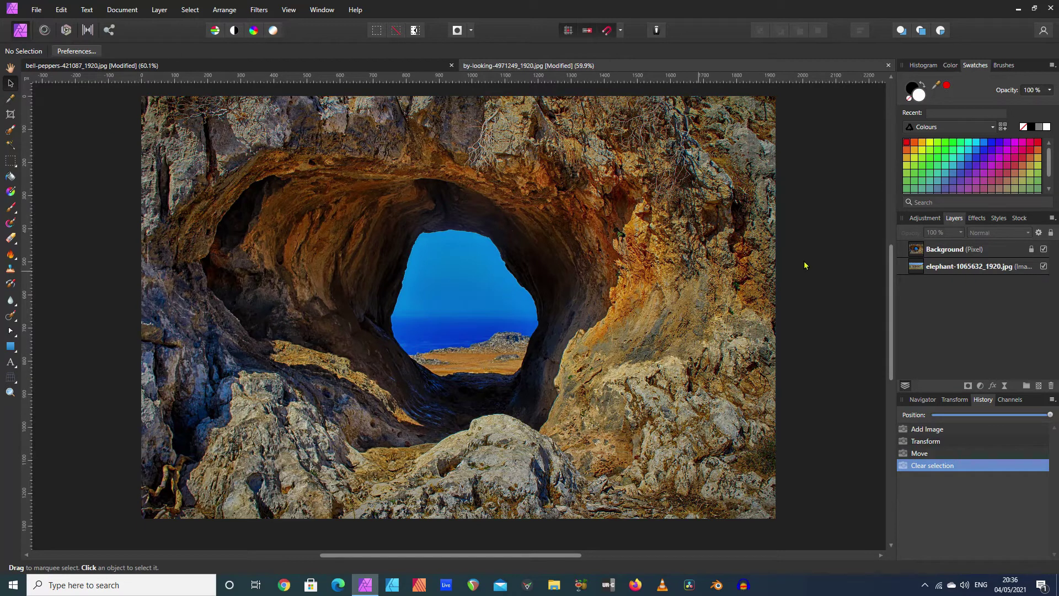
{"action": "left_click", "coordinate": [920, 250]}
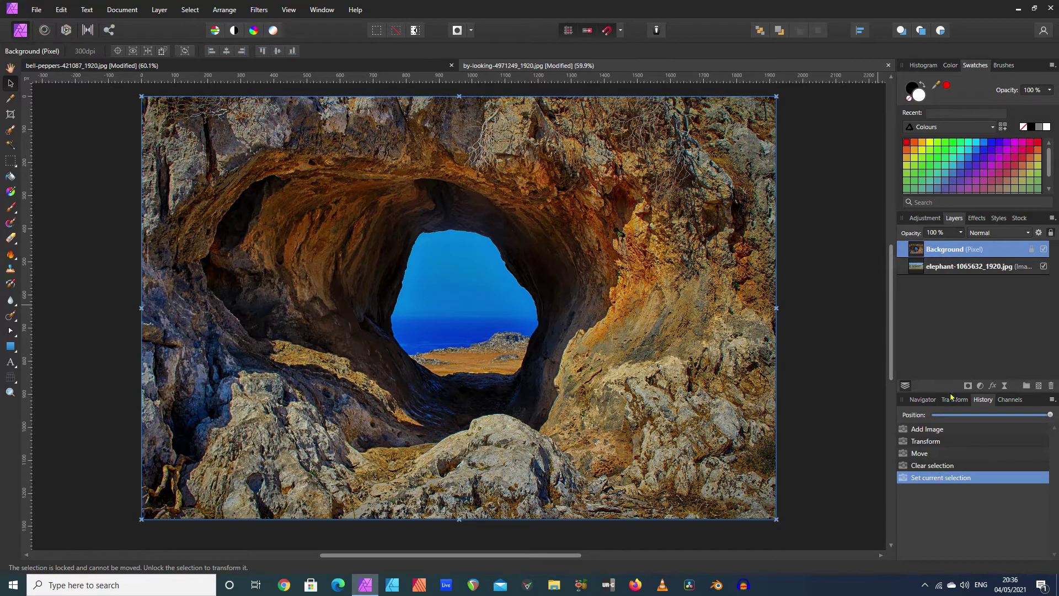
Add a mask to the cave layer and pick the Paint Brush with black as the colour
{"action": "left_click", "coordinate": [969, 387]}
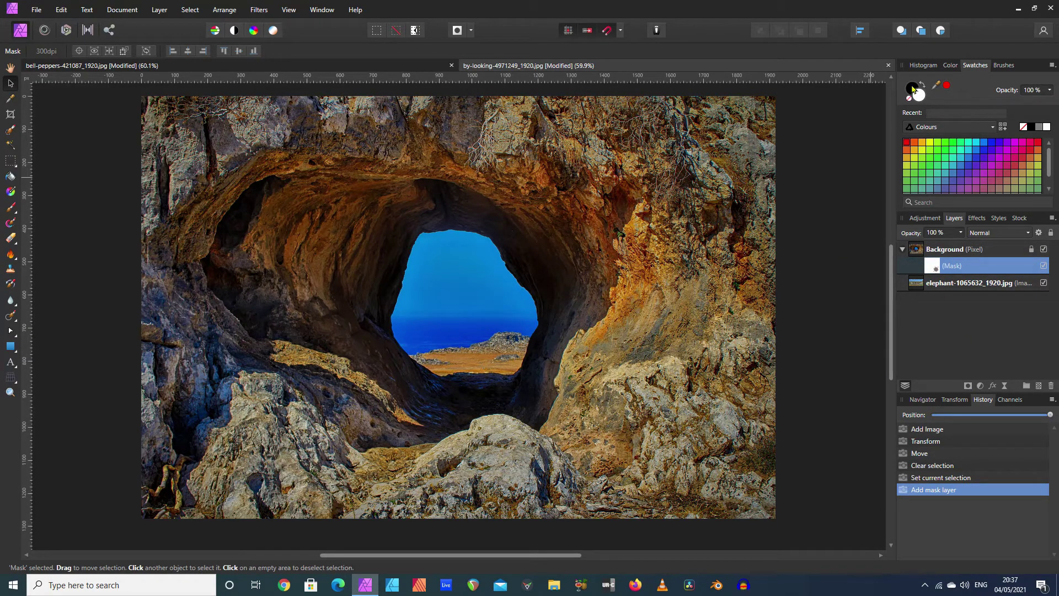
{"action": "left_click", "coordinate": [911, 88]}
{"action": "left_click", "coordinate": [1023, 127]}
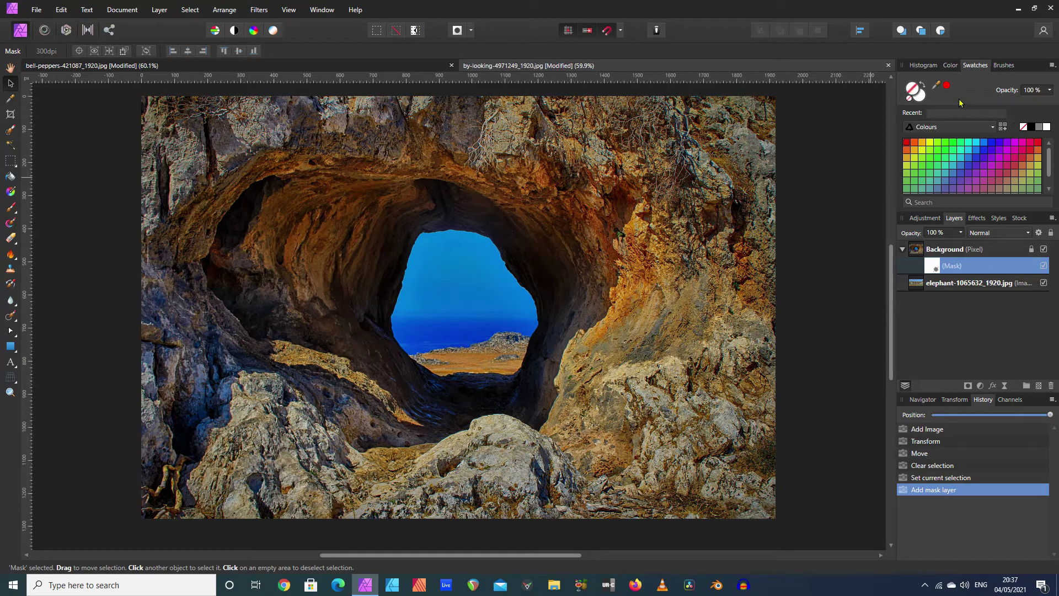
{"action": "left_click", "coordinate": [924, 96]}
{"action": "left_click", "coordinate": [1032, 128]}
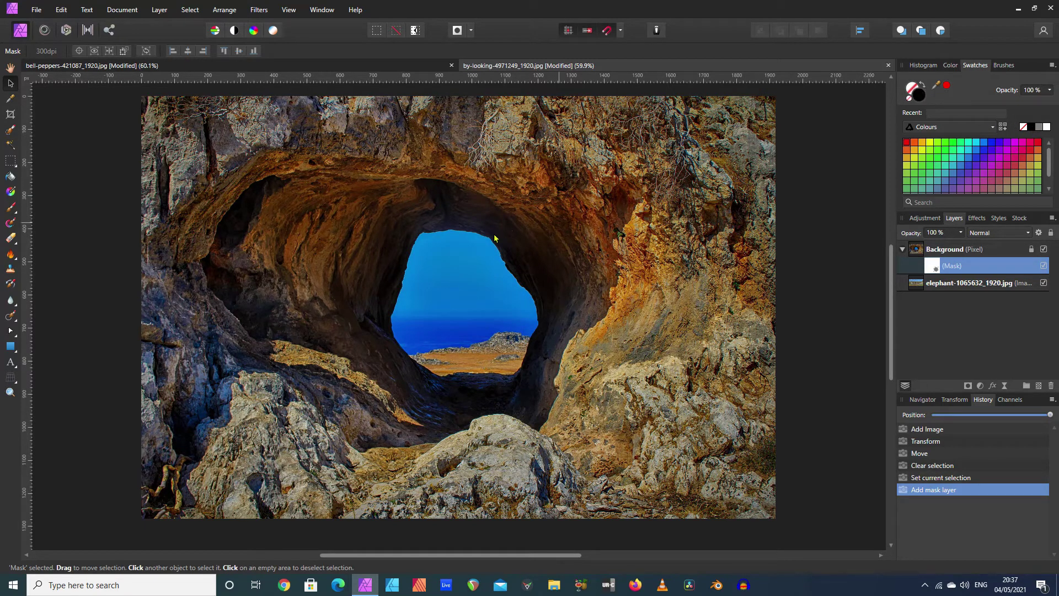
{"action": "left_click", "coordinate": [10, 207]}
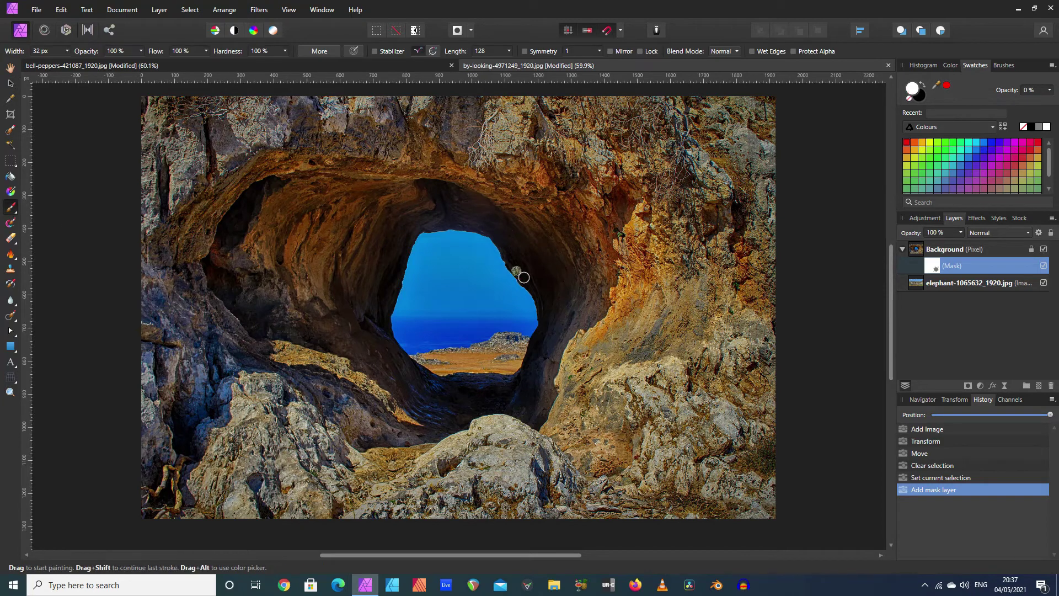
{"action": "left_click", "coordinate": [919, 99]}
{"action": "left_click", "coordinate": [911, 88]}
{"action": "left_click", "coordinate": [1023, 128]}
{"action": "left_click", "coordinate": [919, 98]}
Set the brush width to 45 px and paint black over the cave hole to reveal the elephants
{"action": "left_click", "coordinate": [480, 271]}
{"action": "key", "text": "ctrl+z"}
{"action": "left_click", "coordinate": [67, 51]}
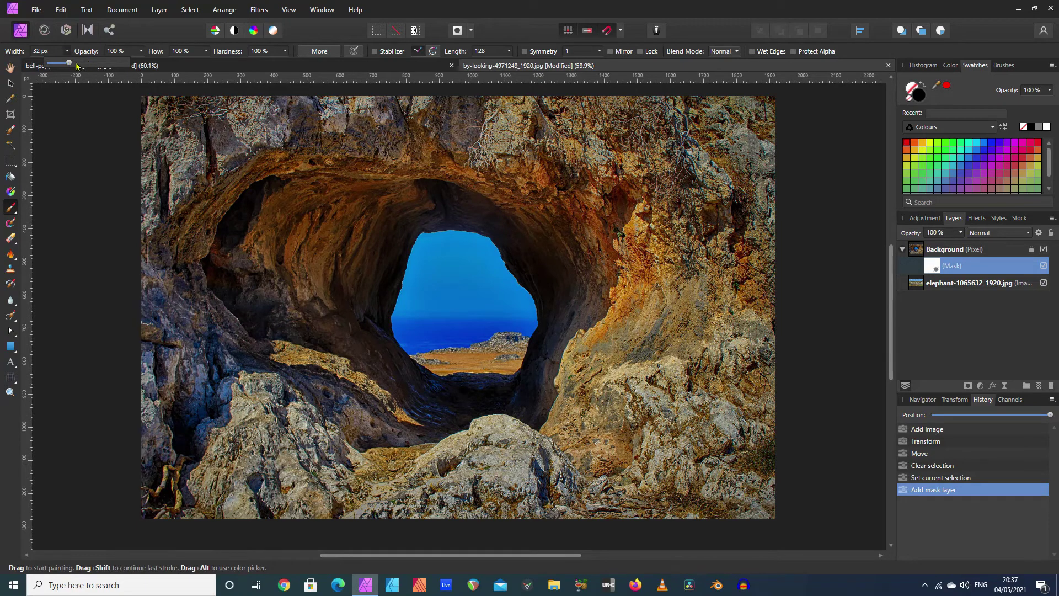
{"action": "left_click_drag", "start_coordinate": [77, 65], "coordinate": [80, 65]}
{"action": "mouse_move", "coordinate": [480, 302]}
{"action": "left_mouse_down"}
{"action": "mouse_move", "coordinate": [474, 330]}
{"action": "mouse_move", "coordinate": [491, 292]}
{"action": "mouse_move", "coordinate": [471, 330]}
{"action": "mouse_move", "coordinate": [475, 272]}
{"action": "mouse_move", "coordinate": [438, 257]}
{"action": "mouse_move", "coordinate": [492, 255]}
{"action": "mouse_move", "coordinate": [540, 320]}
{"action": "mouse_move", "coordinate": [517, 395]}
{"action": "mouse_move", "coordinate": [465, 389]}
{"action": "mouse_move", "coordinate": [408, 355]}
{"action": "mouse_move", "coordinate": [419, 265]}
{"action": "mouse_move", "coordinate": [436, 248]}
{"action": "mouse_move", "coordinate": [464, 246]}
{"action": "mouse_move", "coordinate": [503, 263]}
{"action": "mouse_move", "coordinate": [436, 288]}
{"action": "mouse_move", "coordinate": [447, 295]}
{"action": "mouse_move", "coordinate": [438, 275]}
{"action": "mouse_move", "coordinate": [426, 313]}
{"action": "mouse_move", "coordinate": [433, 360]}
{"action": "mouse_move", "coordinate": [466, 274]}
{"action": "mouse_move", "coordinate": [456, 345]}
{"action": "mouse_move", "coordinate": [437, 329]}
{"action": "mouse_move", "coordinate": [461, 360]}
{"action": "mouse_move", "coordinate": [493, 347]}
{"action": "mouse_move", "coordinate": [517, 310]}
{"action": "mouse_move", "coordinate": [527, 333]}
{"action": "mouse_move", "coordinate": [475, 378]}
{"action": "mouse_move", "coordinate": [491, 364]}
{"action": "mouse_move", "coordinate": [465, 335]}
{"action": "mouse_move", "coordinate": [482, 343]}
{"action": "mouse_move", "coordinate": [513, 296]}
{"action": "mouse_move", "coordinate": [531, 329]}
{"action": "mouse_move", "coordinate": [518, 380]}
{"action": "mouse_move", "coordinate": [489, 398]}
{"action": "left_mouse_up"}
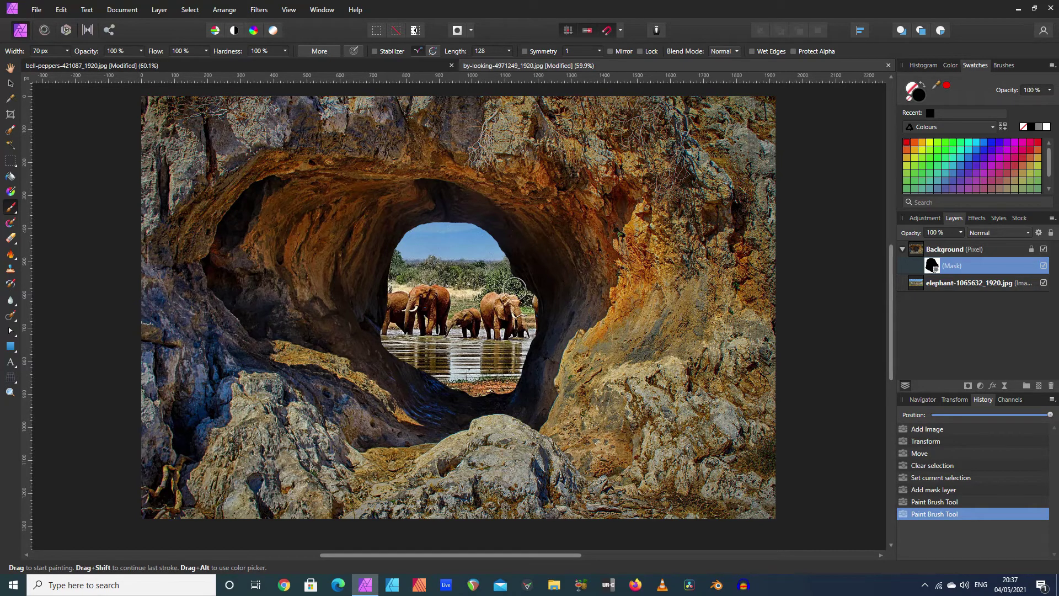
Hide the cave layer and resize and reposition the elephant image
{"action": "left_click", "coordinate": [918, 285]}
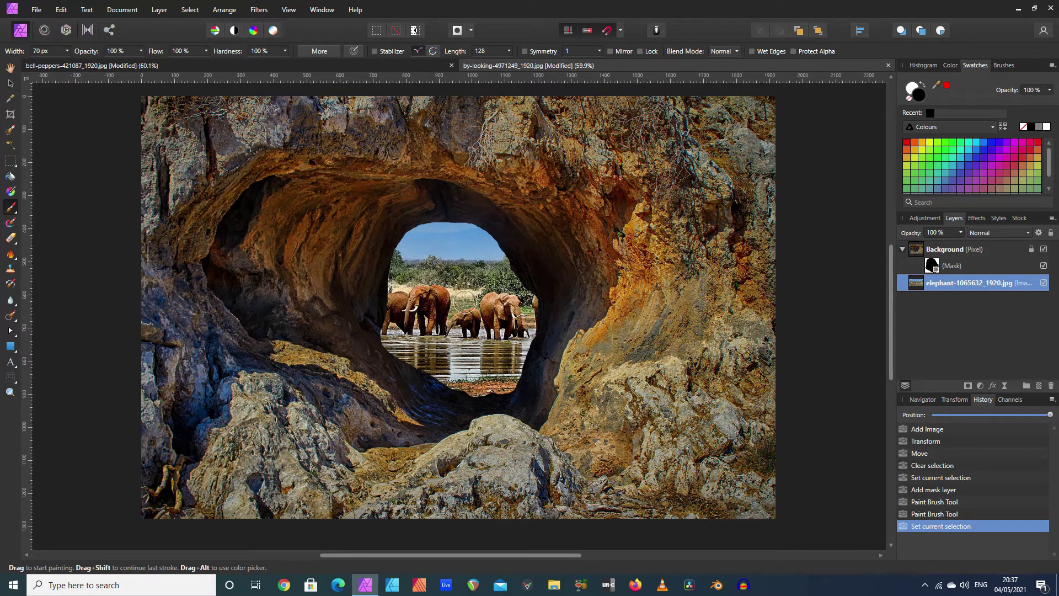
{"action": "key", "text": "ctrl+plus"}
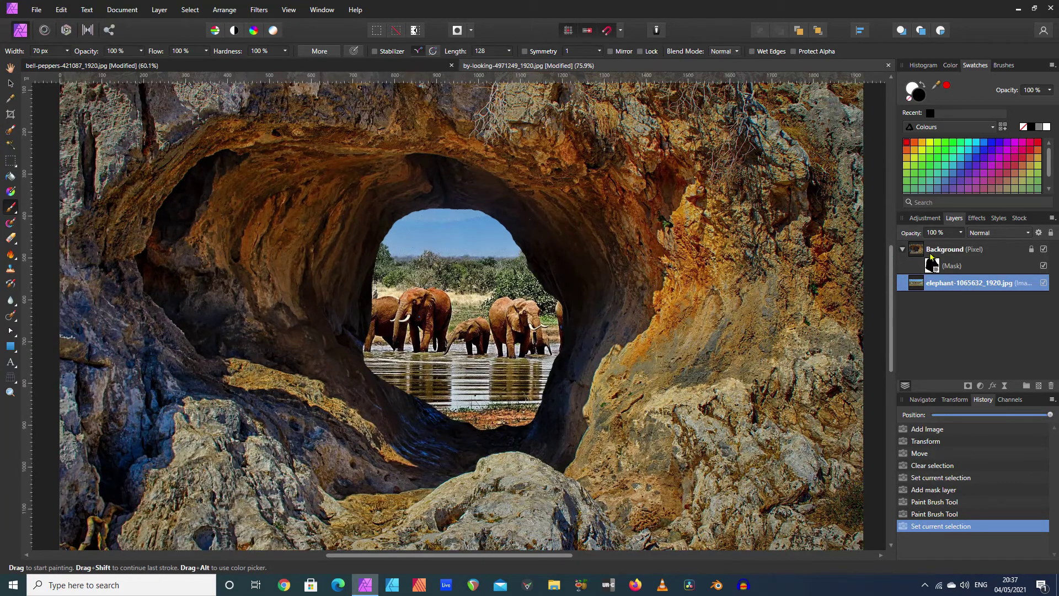
{"action": "left_click", "coordinate": [1043, 249]}
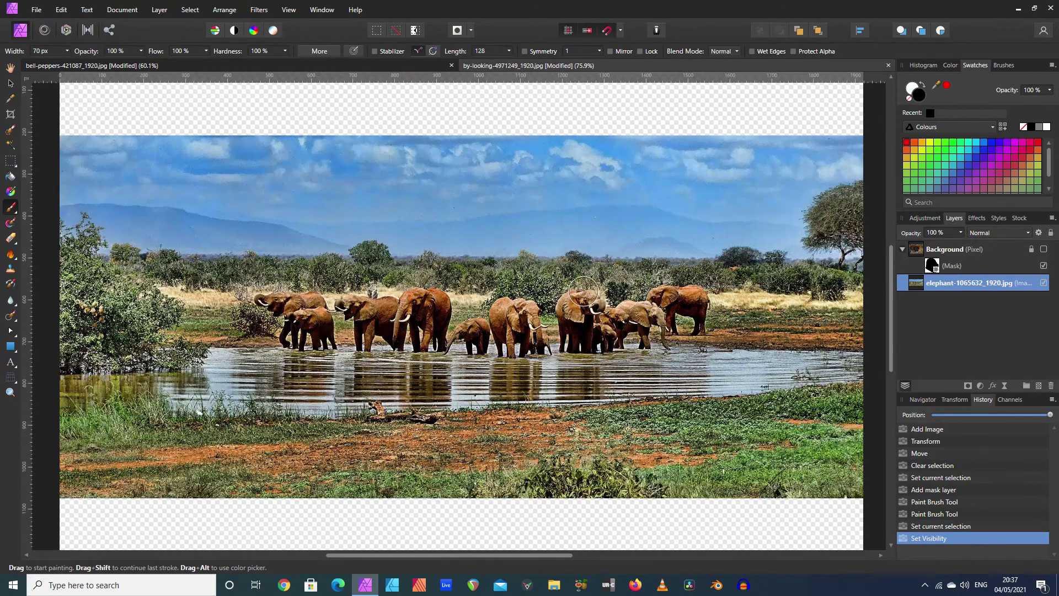
{"action": "left_click", "coordinate": [12, 83]}
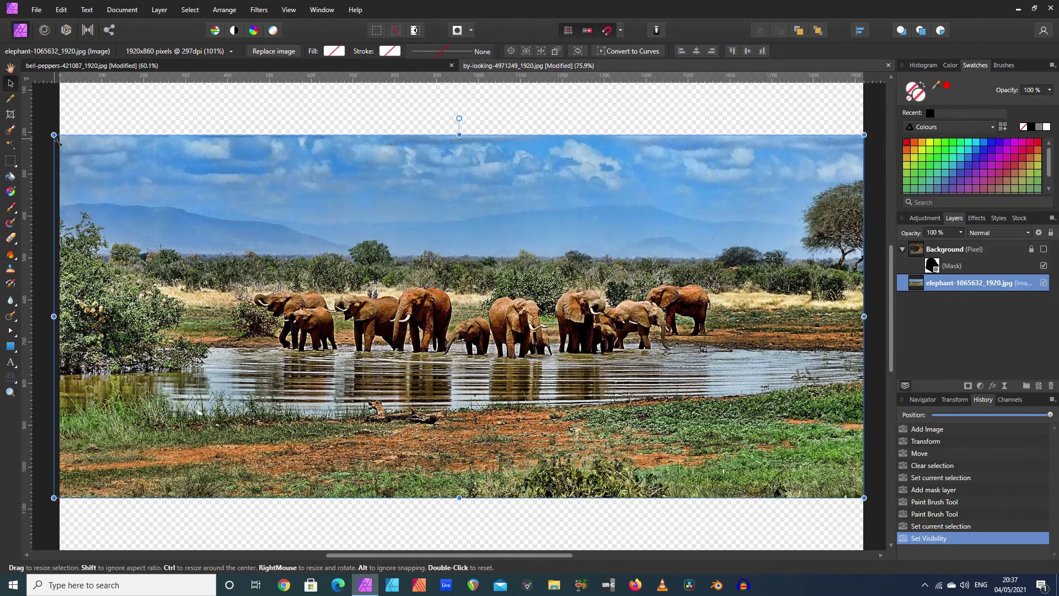
{"action": "left_click_drag", "start_coordinate": [59, 136], "coordinate": [406, 292]}
{"action": "left_click_drag", "start_coordinate": [552, 386], "coordinate": [400, 311]}
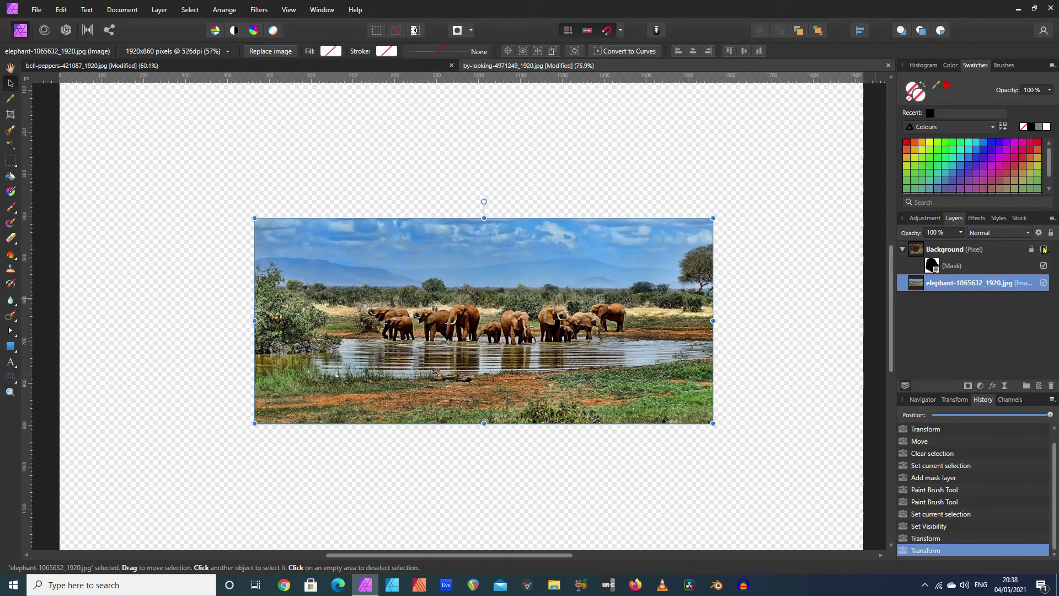
Show the cave again and enlarge the elephant photo from both corners to fill the opening
{"action": "left_click", "coordinate": [1043, 251]}
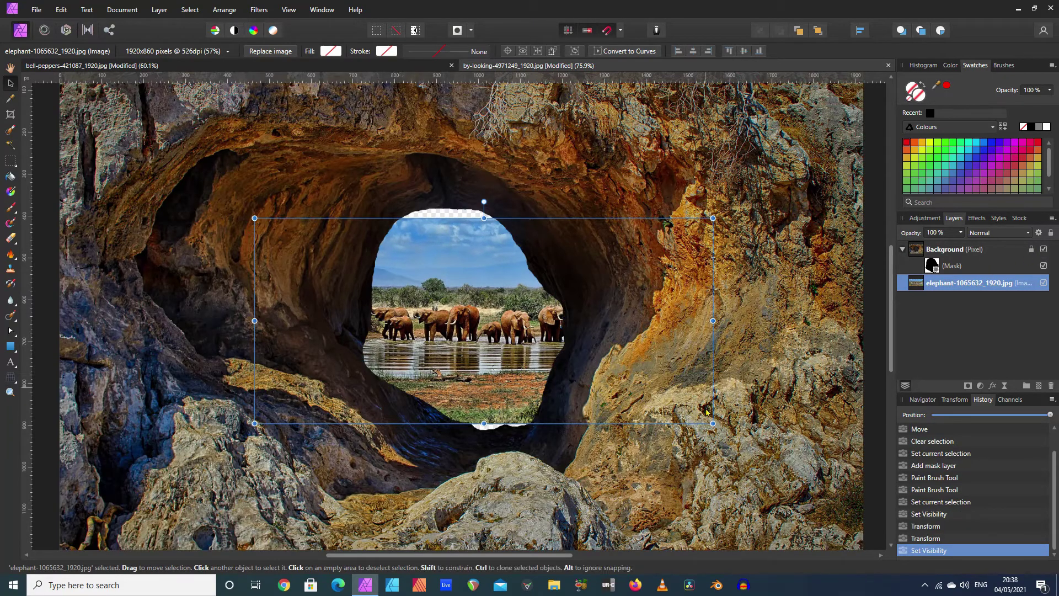
{"action": "left_click_drag", "start_coordinate": [713, 423], "coordinate": [742, 450]}
{"action": "left_click_drag", "start_coordinate": [255, 219], "coordinate": [224, 190]}
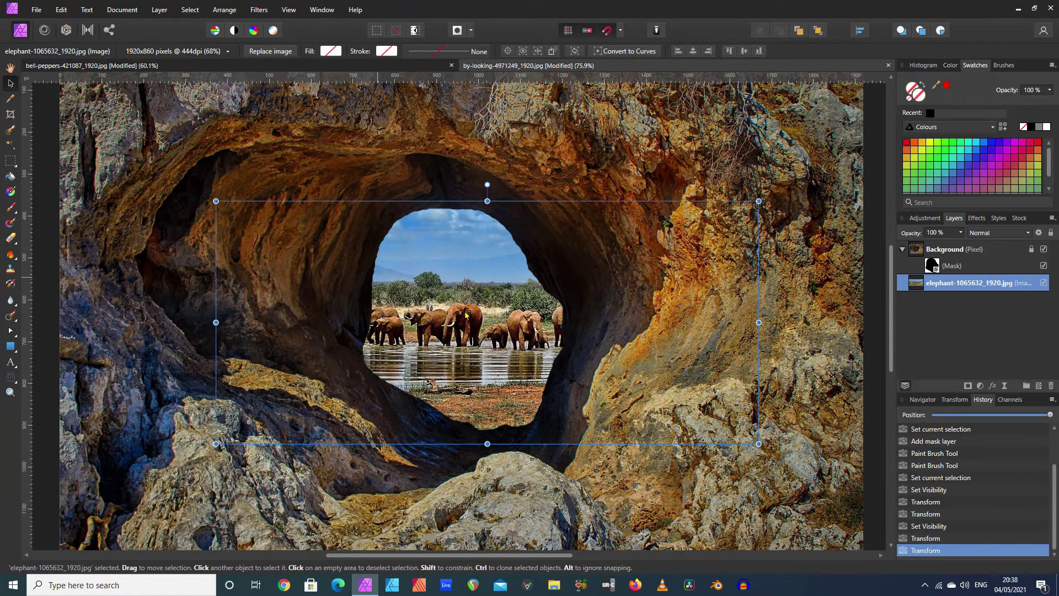
{"action": "left_click", "coordinate": [10, 161]}
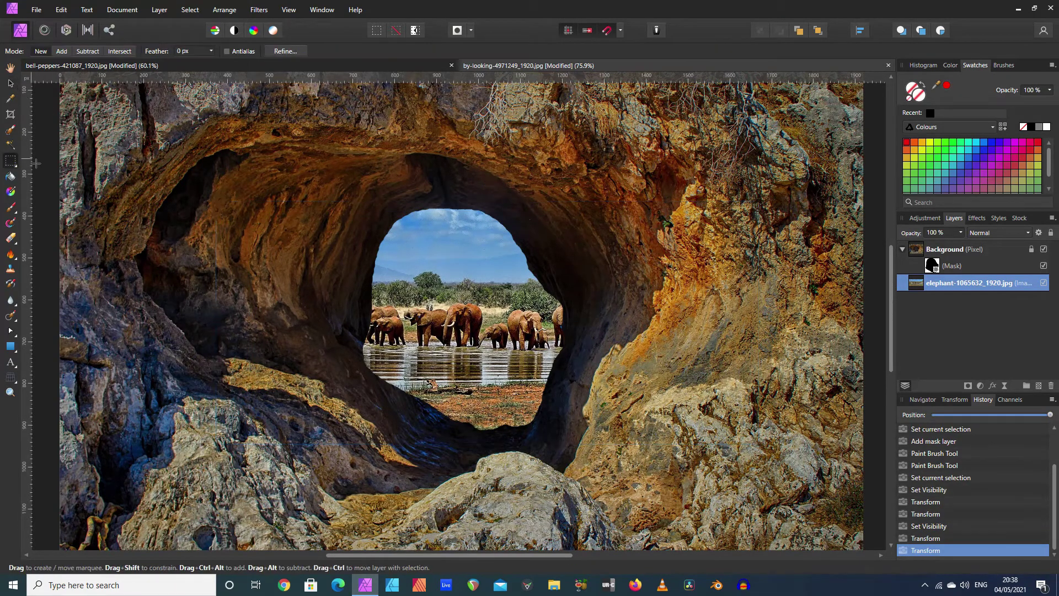
Paint white on the cave mask to restore rock along the opening's lower and left edges
{"action": "left_click", "coordinate": [933, 266]}
{"action": "key", "text": "ctrl+plus"}
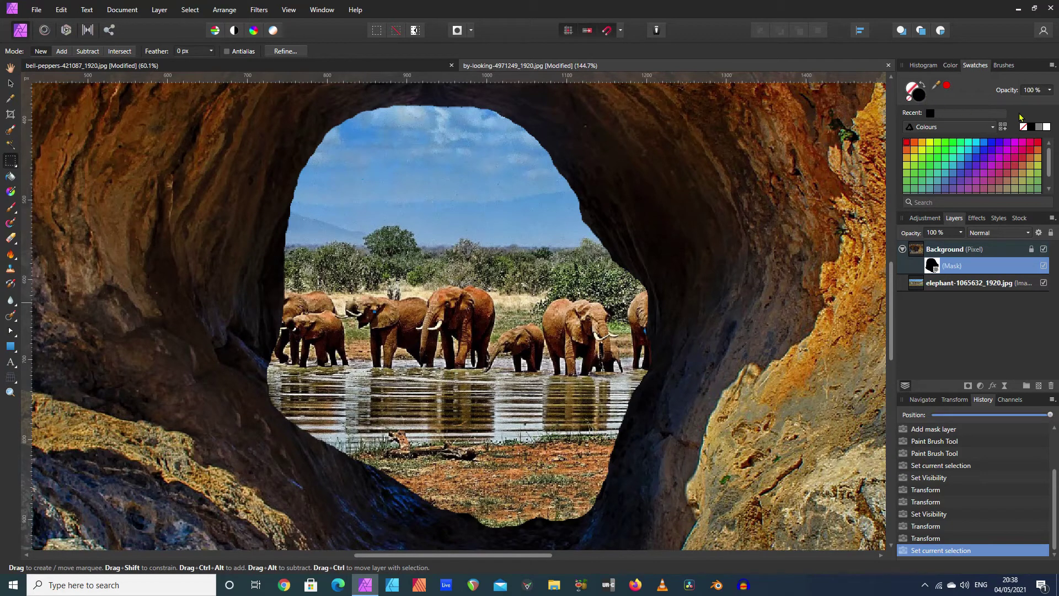
{"action": "left_click", "coordinate": [1047, 128]}
{"action": "left_click", "coordinate": [11, 207]}
{"action": "mouse_move", "coordinate": [420, 466]}
{"action": "left_mouse_down"}
{"action": "mouse_move", "coordinate": [448, 545]}
{"action": "mouse_move", "coordinate": [472, 557]}
{"action": "left_mouse_up"}
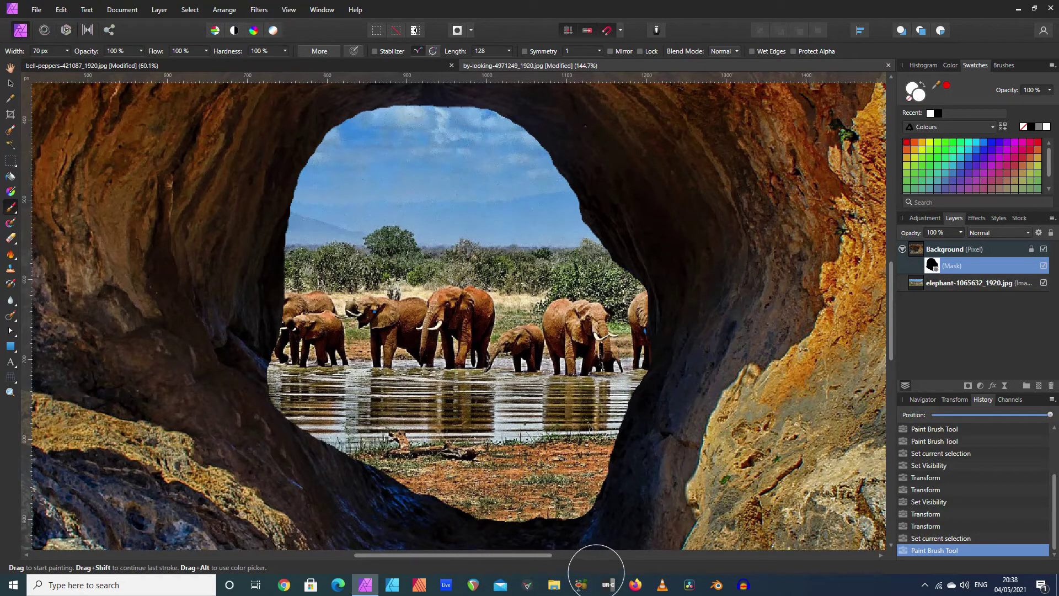
{"action": "left_click_drag", "start_coordinate": [249, 396], "coordinate": [267, 402]}
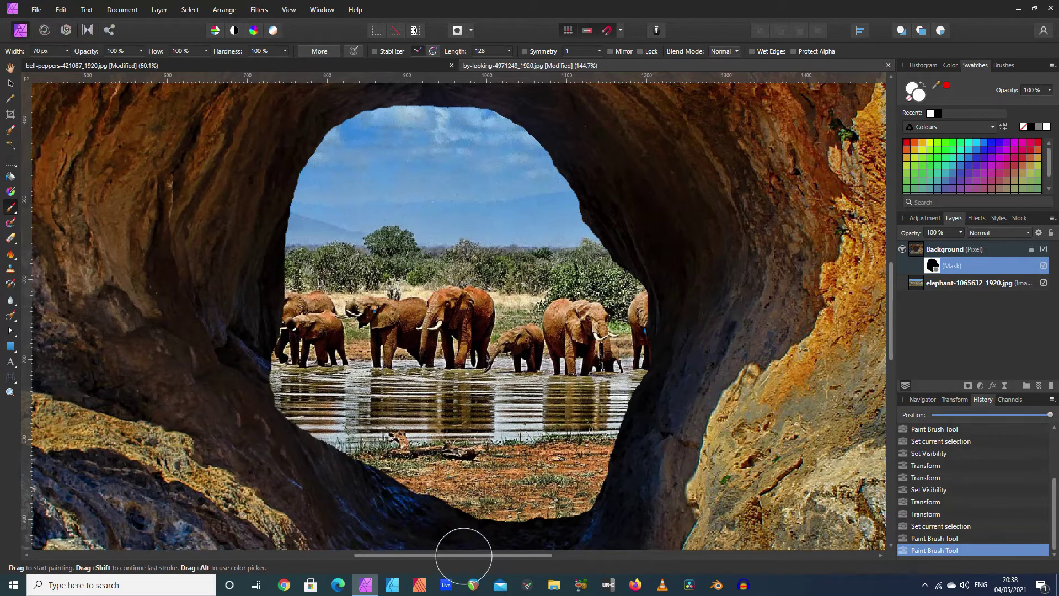
Zoom back out and clear the selection, leaving the elephants framed in the cave opening
{"action": "scroll", "coordinate": [774, 341], "scroll_direction": "down", "scroll_amount": 5}
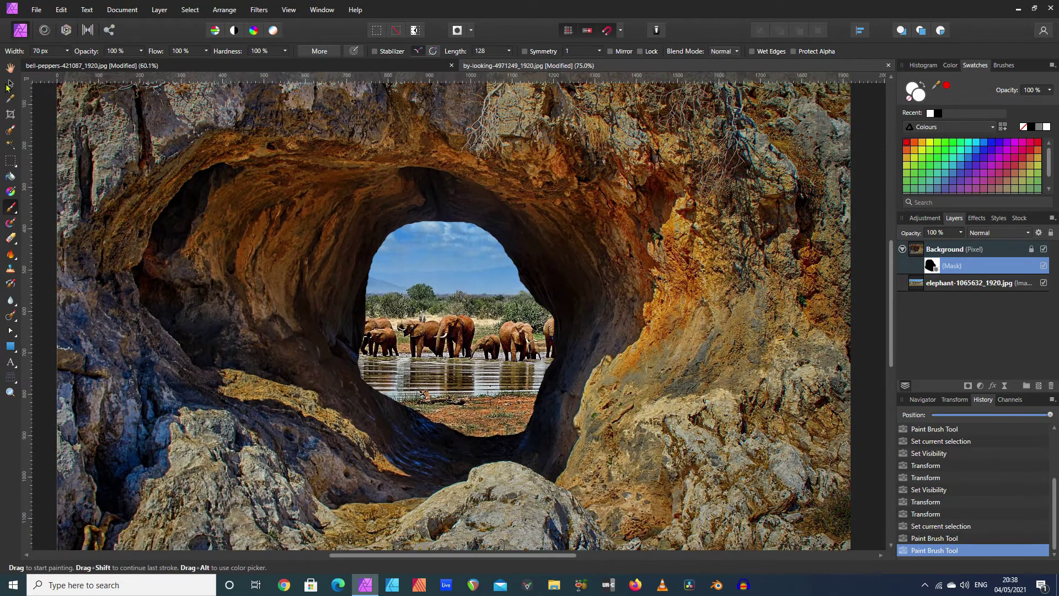
{"action": "left_click", "coordinate": [10, 83]}
{"action": "left_click", "coordinate": [643, 233]}
{"action": "left_click", "coordinate": [785, 171]}
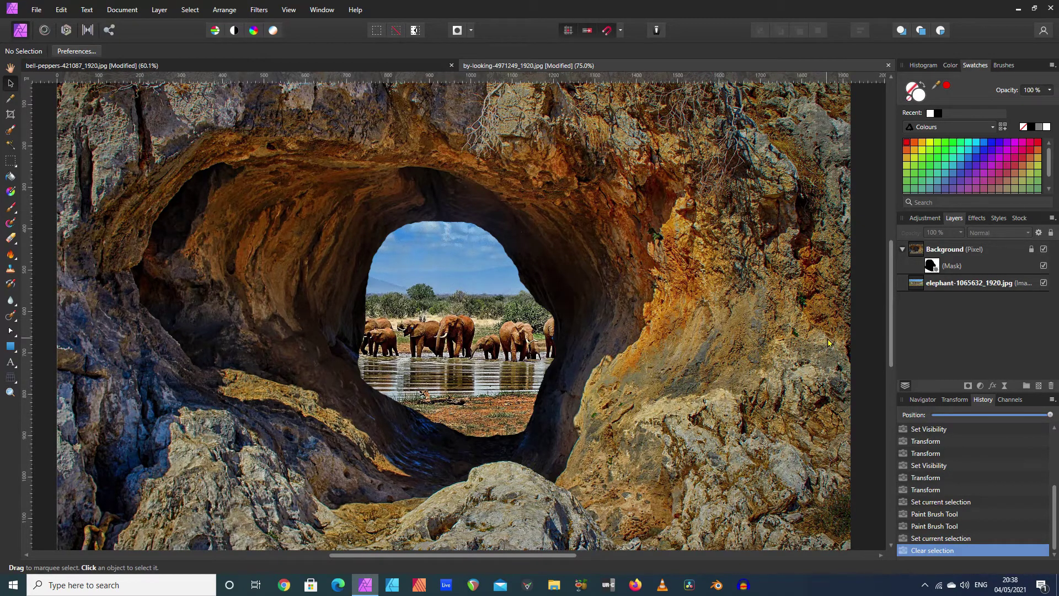
{"action": "scroll", "coordinate": [828, 342], "scroll_direction": "down", "scroll_amount": 1}
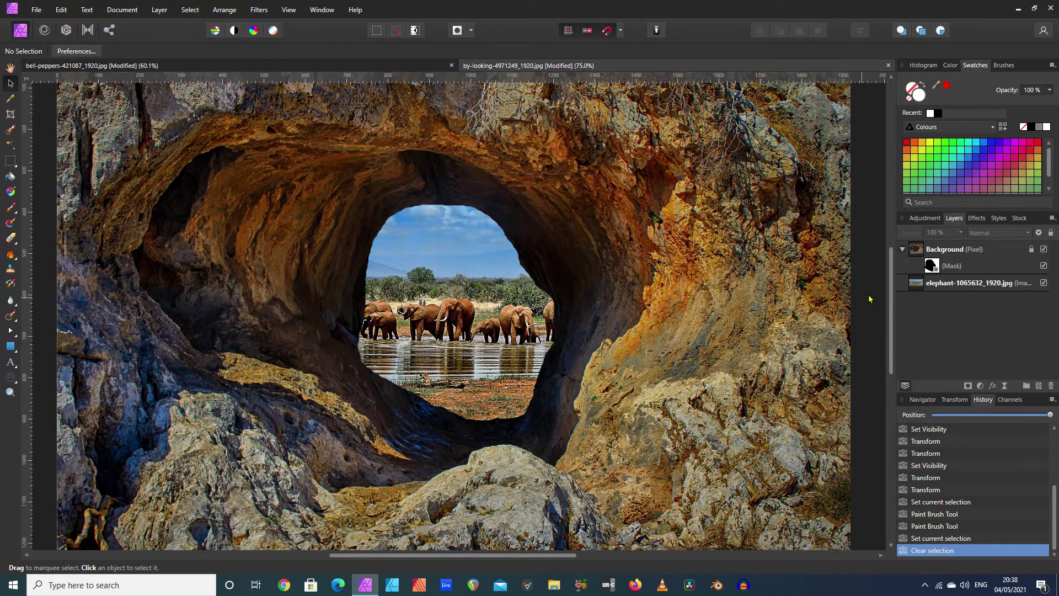
Edit the cave layer's mask alone and paint white inside the black oval hole
{"action": "left_click", "coordinate": [931, 266]}
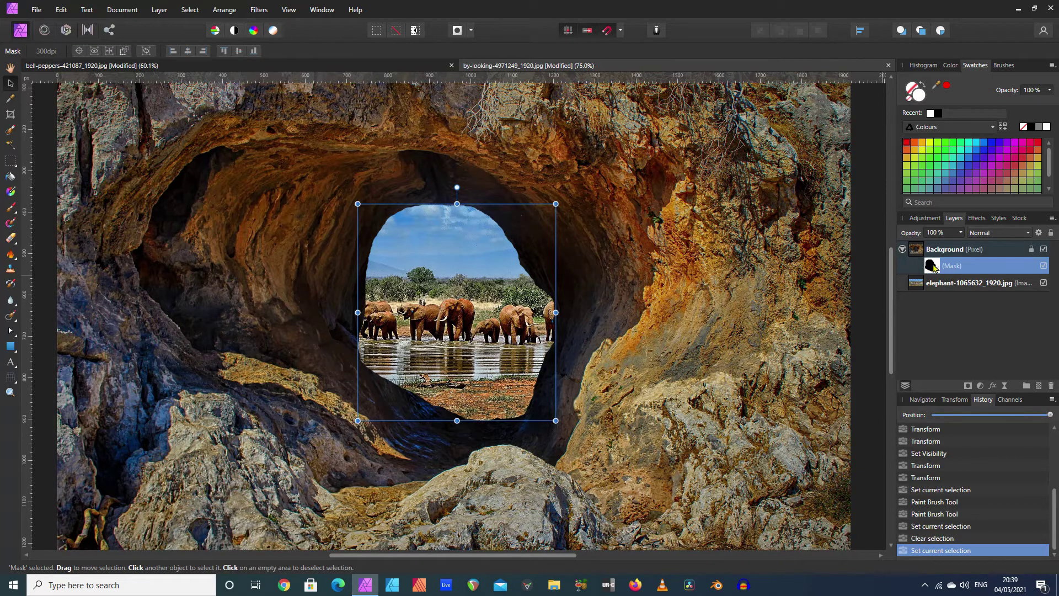
{"action": "right_click", "coordinate": [934, 268]}
{"action": "left_click", "coordinate": [851, 356]}
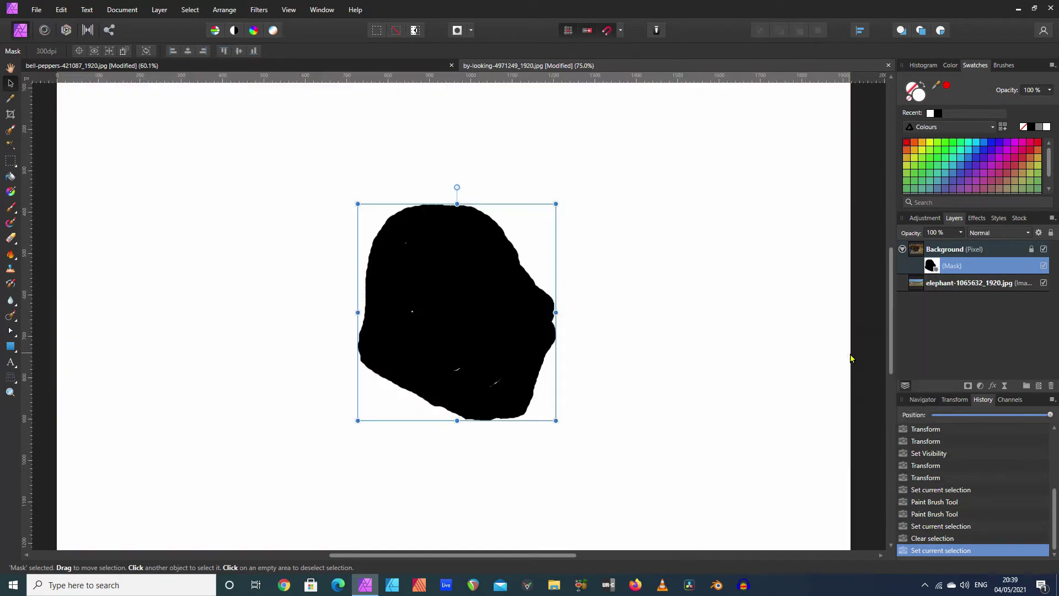
{"action": "left_click", "coordinate": [737, 329]}
{"action": "left_click", "coordinate": [11, 207]}
{"action": "mouse_move", "coordinate": [409, 294]}
{"action": "left_mouse_down"}
{"action": "mouse_move", "coordinate": [420, 313]}
{"action": "mouse_move", "coordinate": [457, 322]}
{"action": "mouse_move", "coordinate": [480, 376]}
{"action": "mouse_move", "coordinate": [515, 390]}
{"action": "mouse_move", "coordinate": [447, 262]}
{"action": "mouse_move", "coordinate": [405, 268]}
{"action": "left_mouse_up"}
{"action": "mouse_move", "coordinate": [456, 297]}
{"action": "left_mouse_down"}
{"action": "mouse_move", "coordinate": [471, 343]}
{"action": "mouse_move", "coordinate": [515, 393]}
{"action": "mouse_move", "coordinate": [435, 301]}
{"action": "mouse_move", "coordinate": [448, 324]}
{"action": "left_mouse_up"}
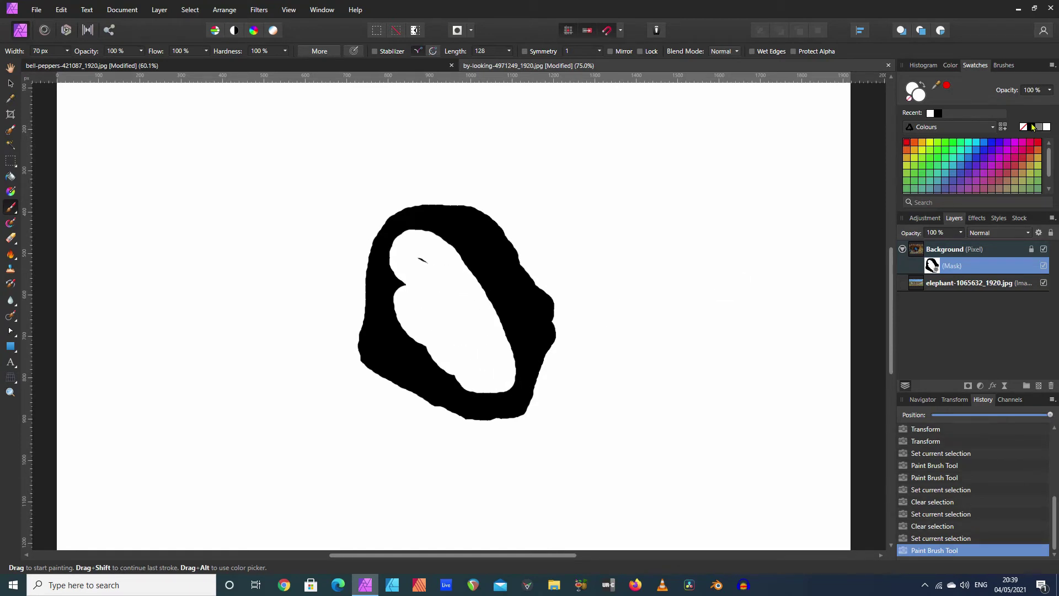
{"action": "left_click", "coordinate": [766, 198]}
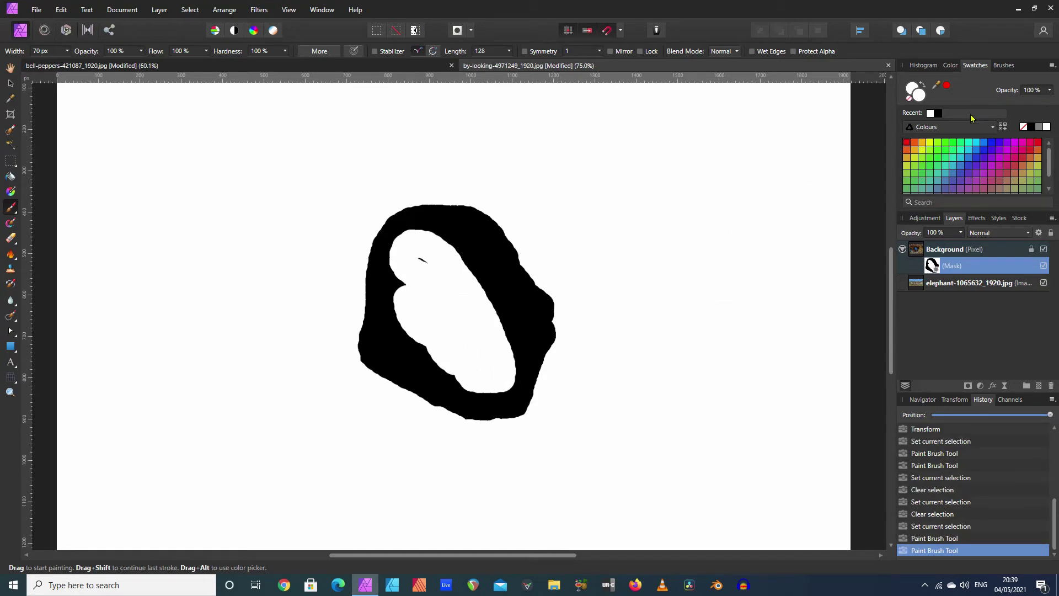
Switch to black and paint several curving strokes around the hole, including an S-shape and a top-left blob
{"action": "left_click", "coordinate": [1031, 128]}
{"action": "mouse_move", "coordinate": [566, 214]}
{"action": "left_mouse_down"}
{"action": "mouse_move", "coordinate": [648, 302]}
{"action": "mouse_move", "coordinate": [663, 381]}
{"action": "left_mouse_up"}
{"action": "left_click_drag", "start_coordinate": [142, 306], "coordinate": [234, 464]}
{"action": "mouse_move", "coordinate": [219, 251]}
{"action": "left_mouse_down"}
{"action": "mouse_move", "coordinate": [342, 161]}
{"action": "mouse_move", "coordinate": [364, 168]}
{"action": "left_mouse_up"}
{"action": "left_click_drag", "start_coordinate": [251, 164], "coordinate": [227, 181]}
{"action": "left_click_drag", "start_coordinate": [232, 220], "coordinate": [218, 191]}
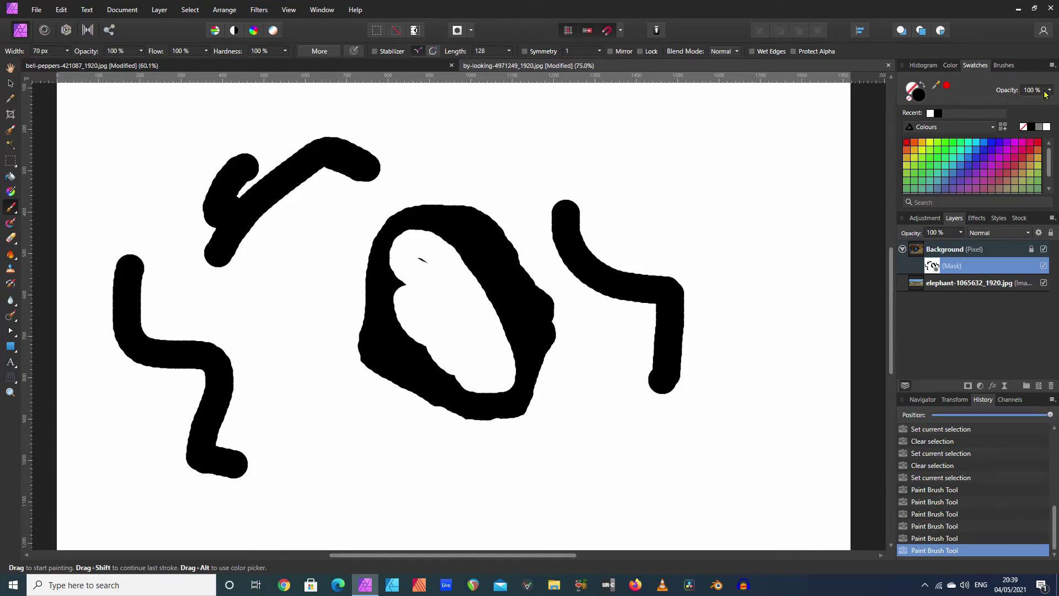
Set brush opacity to 50% and paint a wide grey band across the top of the mask
{"action": "left_click", "coordinate": [141, 51]}
{"action": "left_click_drag", "start_coordinate": [142, 64], "coordinate": [89, 73]}
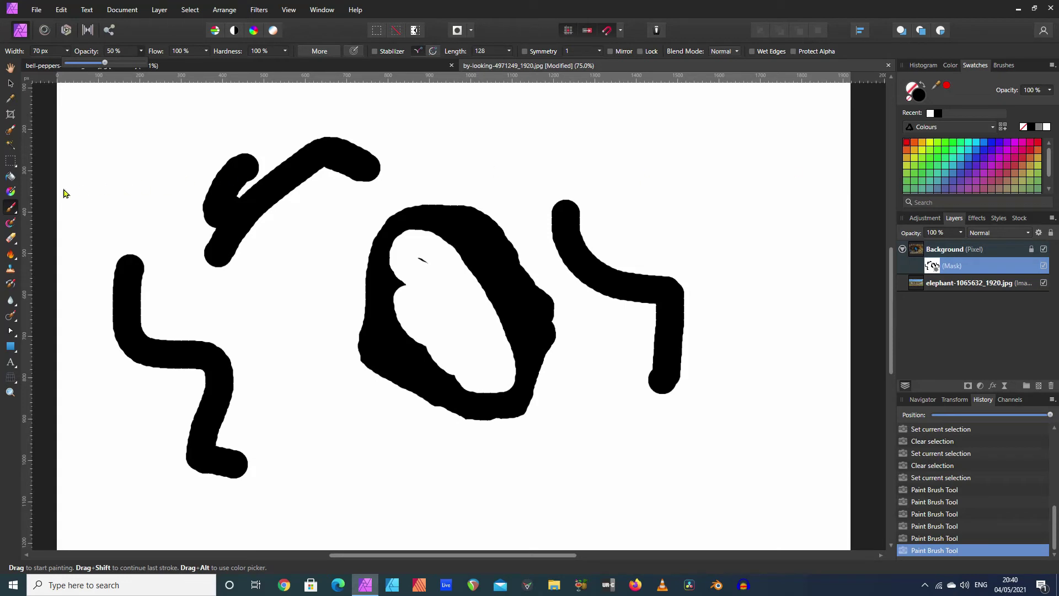
{"action": "mouse_move", "coordinate": [477, 146]}
{"action": "left_mouse_down"}
{"action": "mouse_move", "coordinate": [638, 159]}
{"action": "mouse_move", "coordinate": [650, 183]}
{"action": "mouse_move", "coordinate": [501, 170]}
{"action": "mouse_move", "coordinate": [486, 154]}
{"action": "mouse_move", "coordinate": [579, 141]}
{"action": "mouse_move", "coordinate": [699, 149]}
{"action": "mouse_move", "coordinate": [704, 177]}
{"action": "mouse_move", "coordinate": [619, 189]}
{"action": "mouse_move", "coordinate": [494, 185]}
{"action": "mouse_move", "coordinate": [487, 163]}
{"action": "mouse_move", "coordinate": [504, 134]}
{"action": "mouse_move", "coordinate": [700, 132]}
{"action": "left_mouse_up"}
{"action": "left_click", "coordinate": [727, 153]}
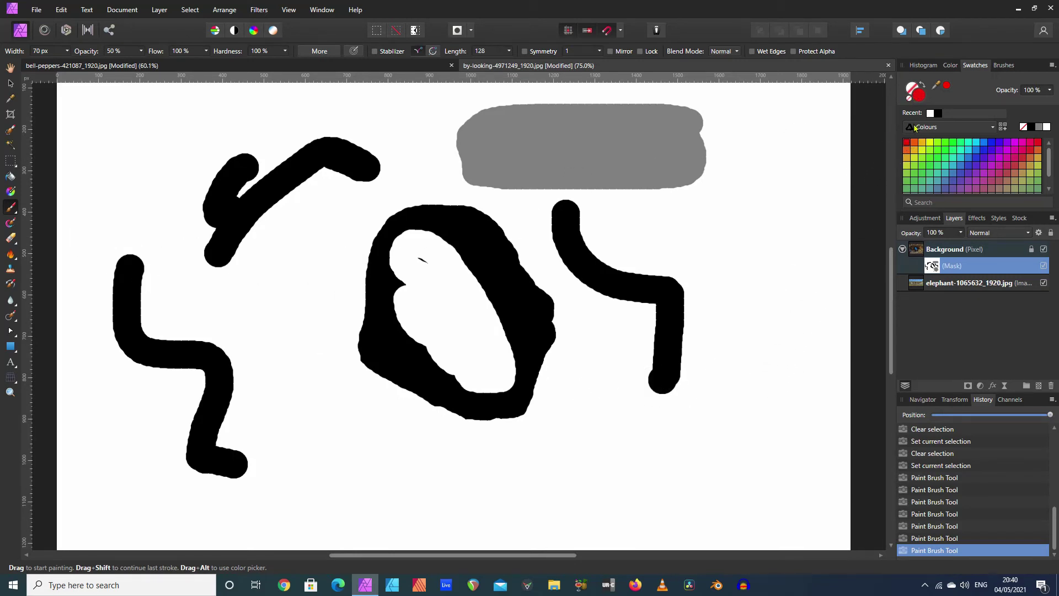
Paint overlapping half-opacity grey vertical strokes at the right side of the mask
{"action": "left_click_drag", "start_coordinate": [807, 250], "coordinate": [792, 343]}
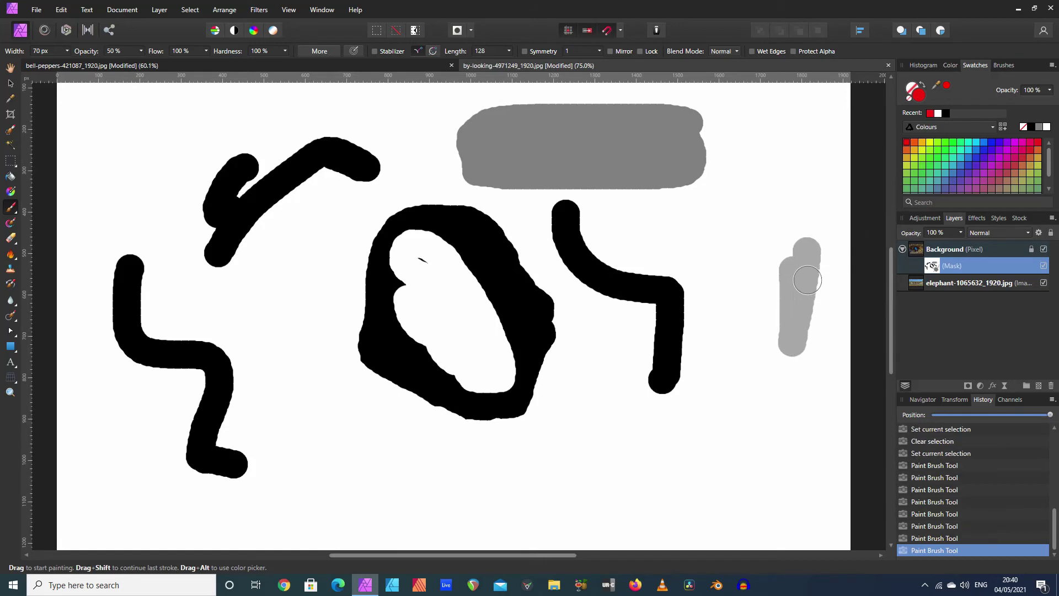
{"action": "left_click", "coordinate": [1023, 143]}
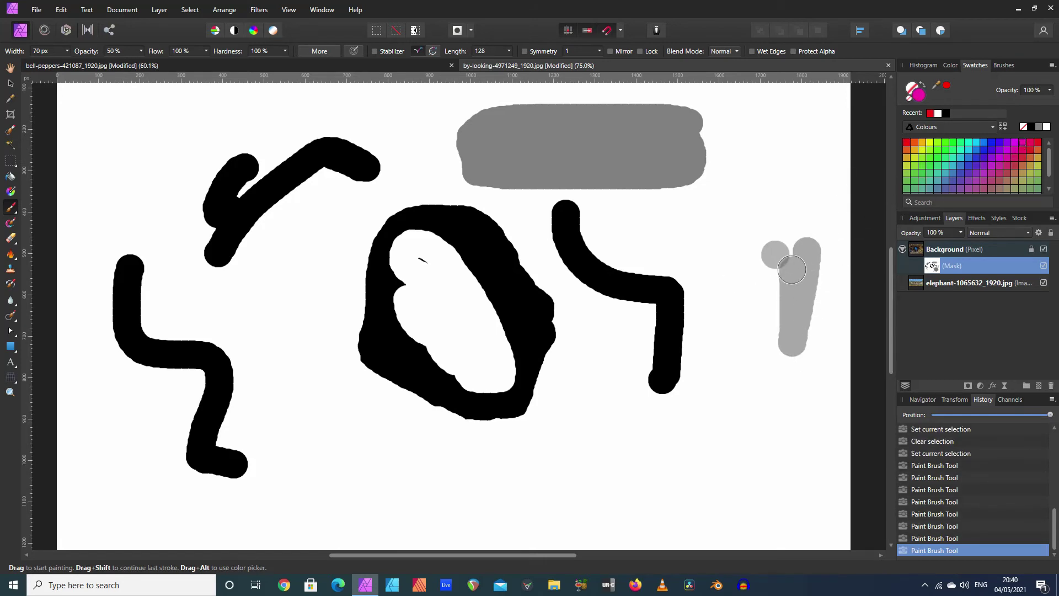
{"action": "left_click_drag", "start_coordinate": [777, 251], "coordinate": [770, 338]}
{"action": "mouse_move", "coordinate": [786, 253]}
{"action": "left_mouse_down"}
{"action": "mouse_move", "coordinate": [789, 331]}
{"action": "mouse_move", "coordinate": [803, 279]}
{"action": "mouse_move", "coordinate": [789, 292]}
{"action": "mouse_move", "coordinate": [795, 324]}
{"action": "left_mouse_up"}
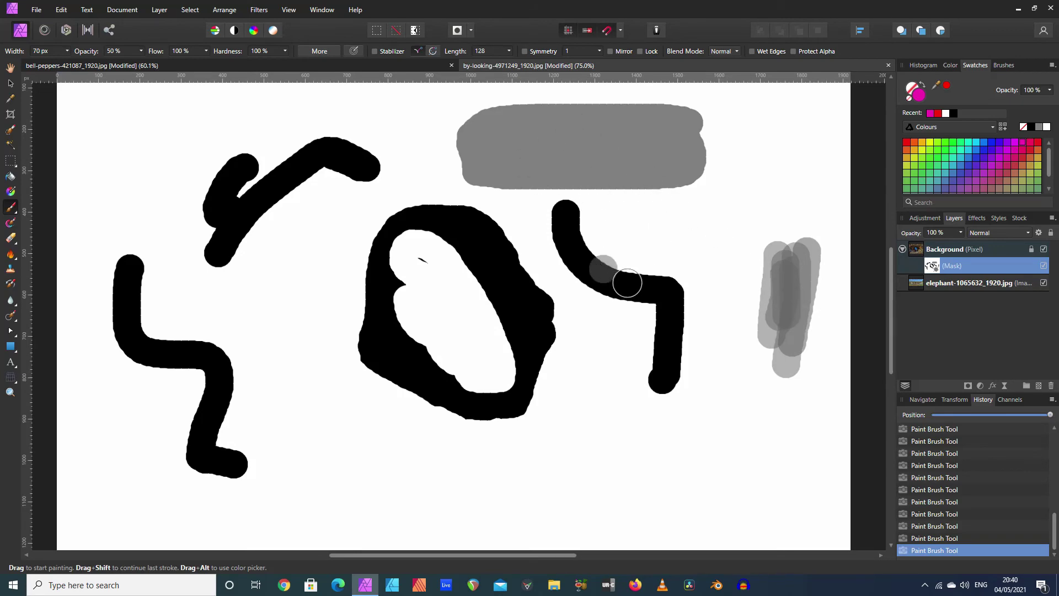
Select the Background layer thumbnail to leave mask view and see the see-through and semi-transparent strokes
{"action": "left_click", "coordinate": [918, 252]}
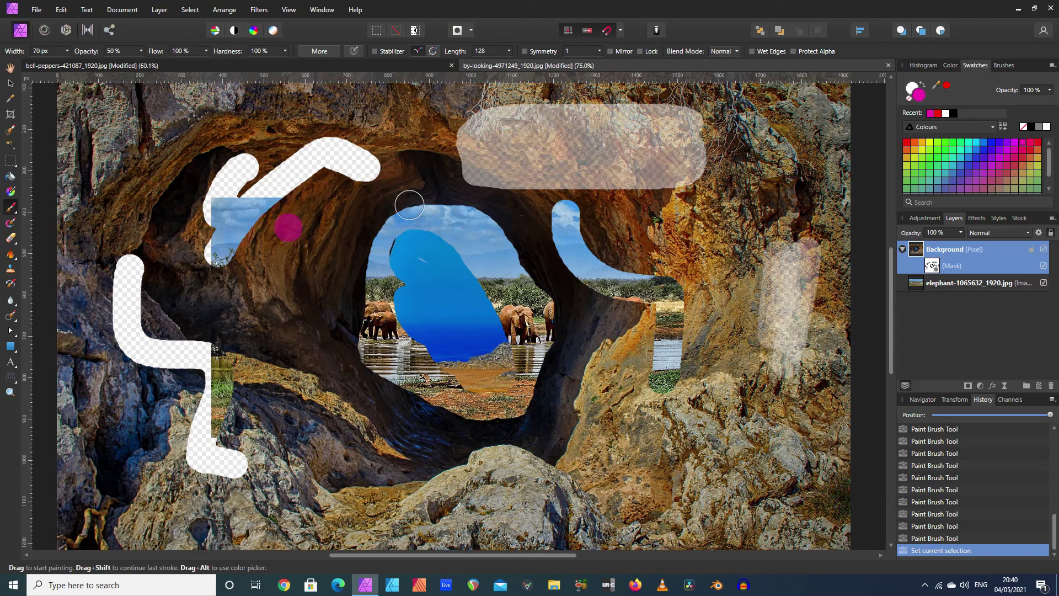